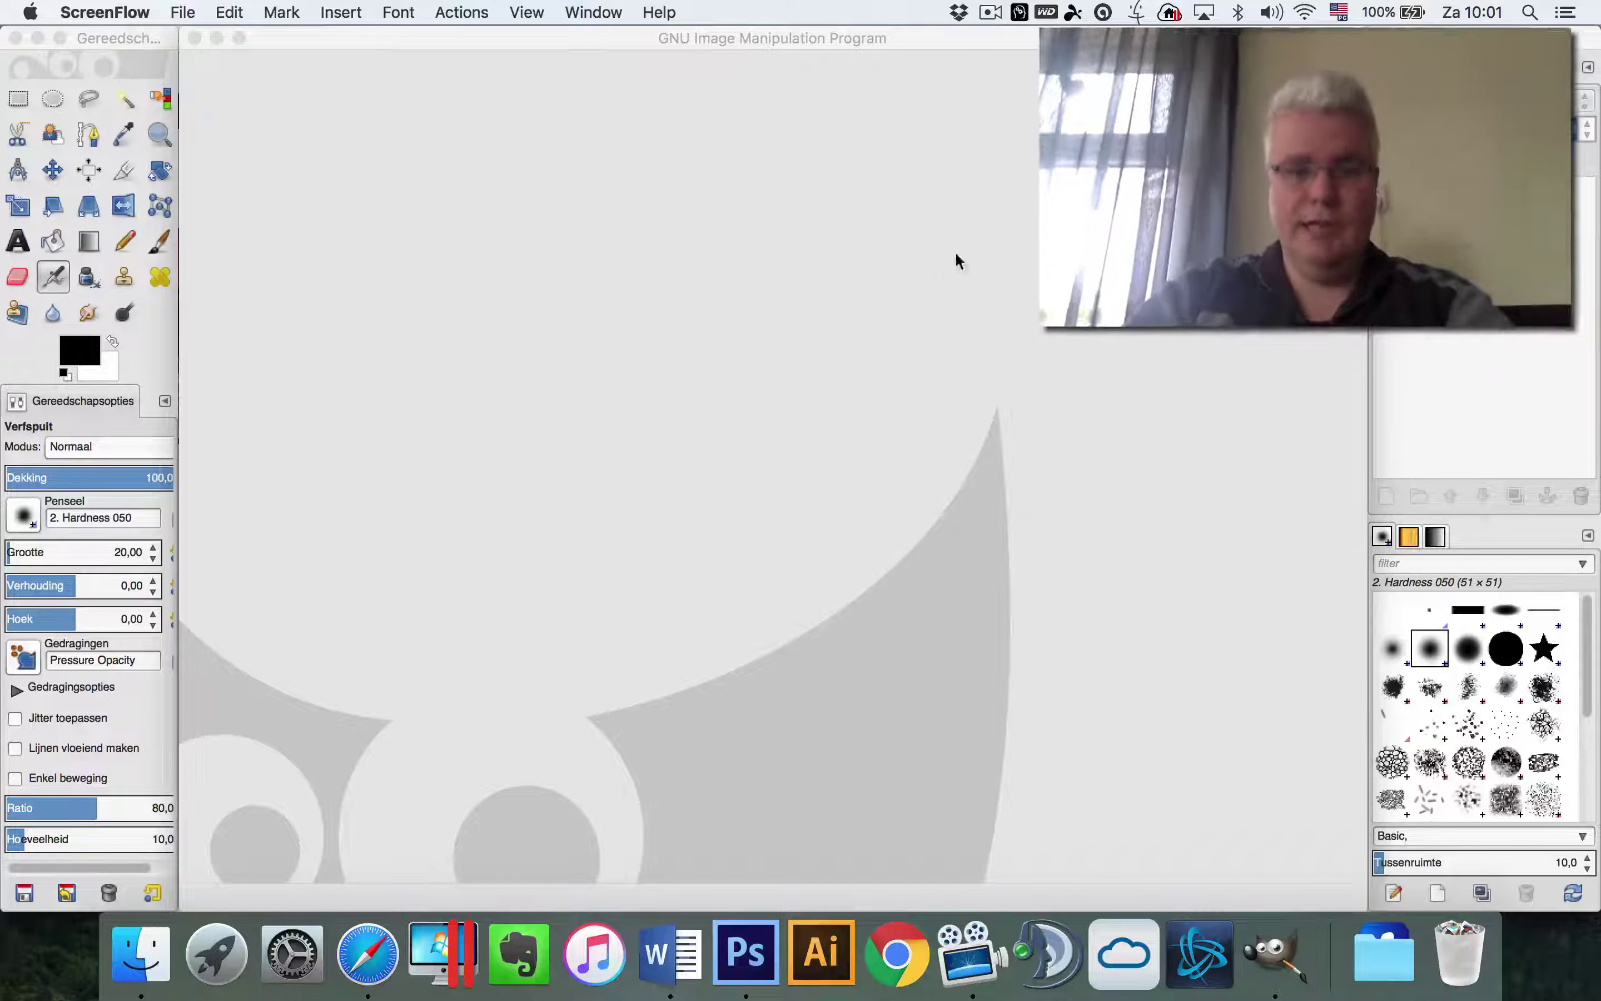
Check the Meta Slider's 2100 × 200 px size in Safari, then open the DSC photo folder
{"action": "left_click", "coordinate": [375, 971]}
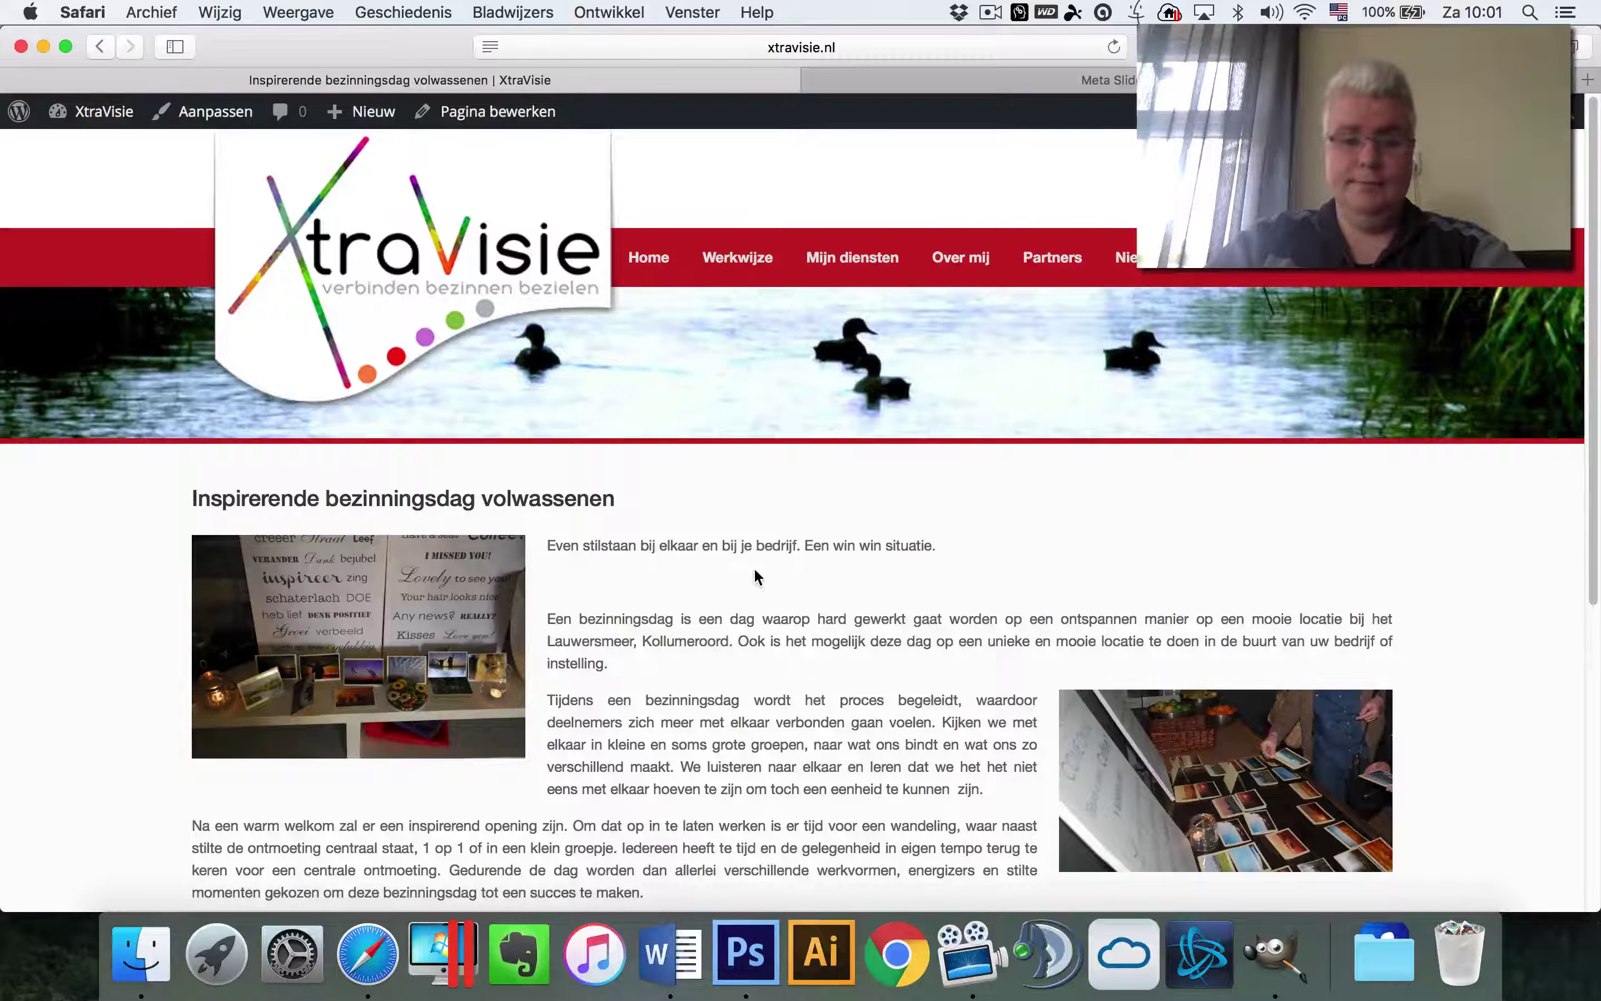
{"action": "mouse_move", "coordinate": [1083, 80]}
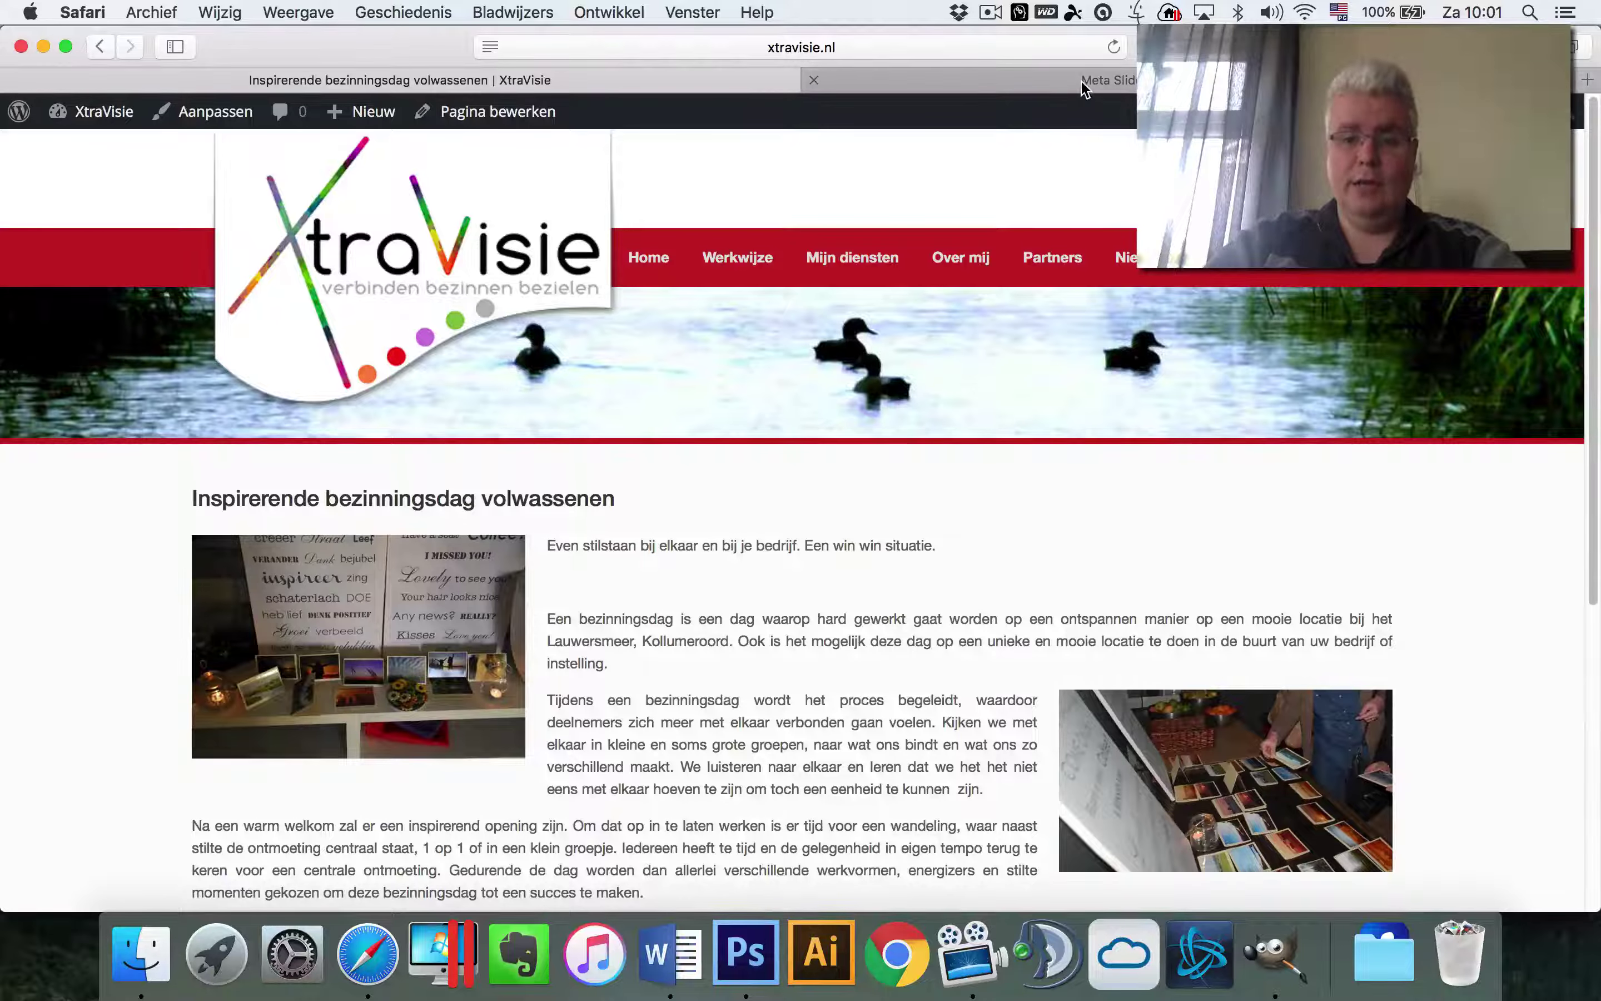
{"action": "left_click", "coordinate": [1083, 84]}
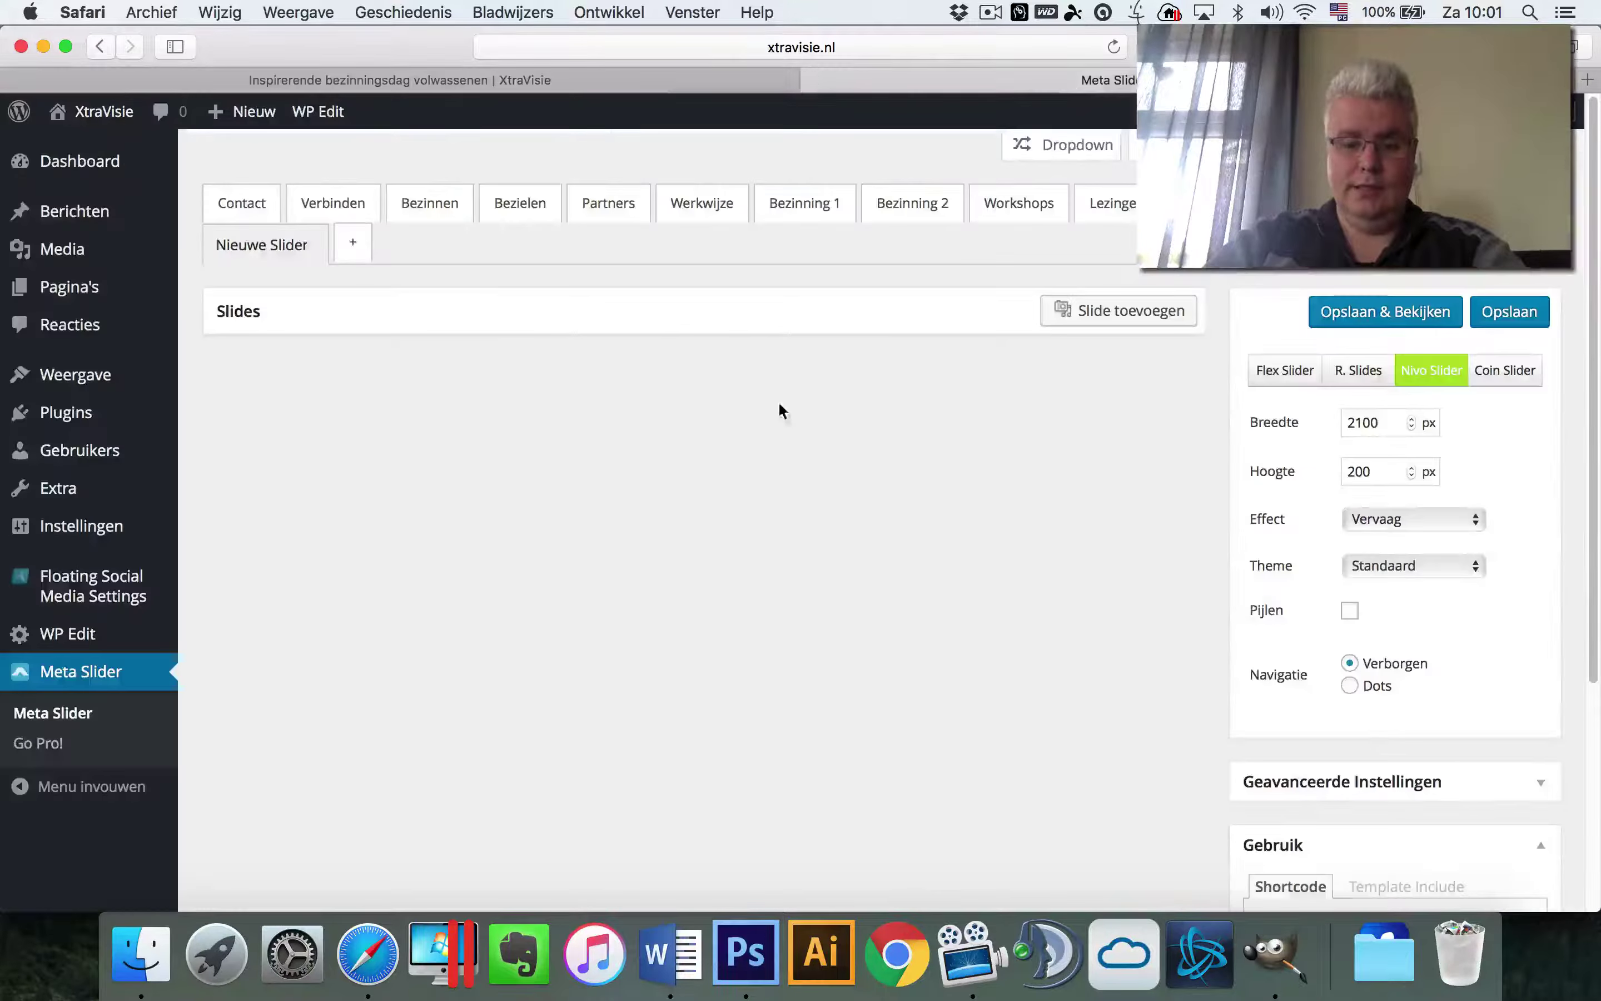
{"action": "left_click", "coordinate": [141, 953]}
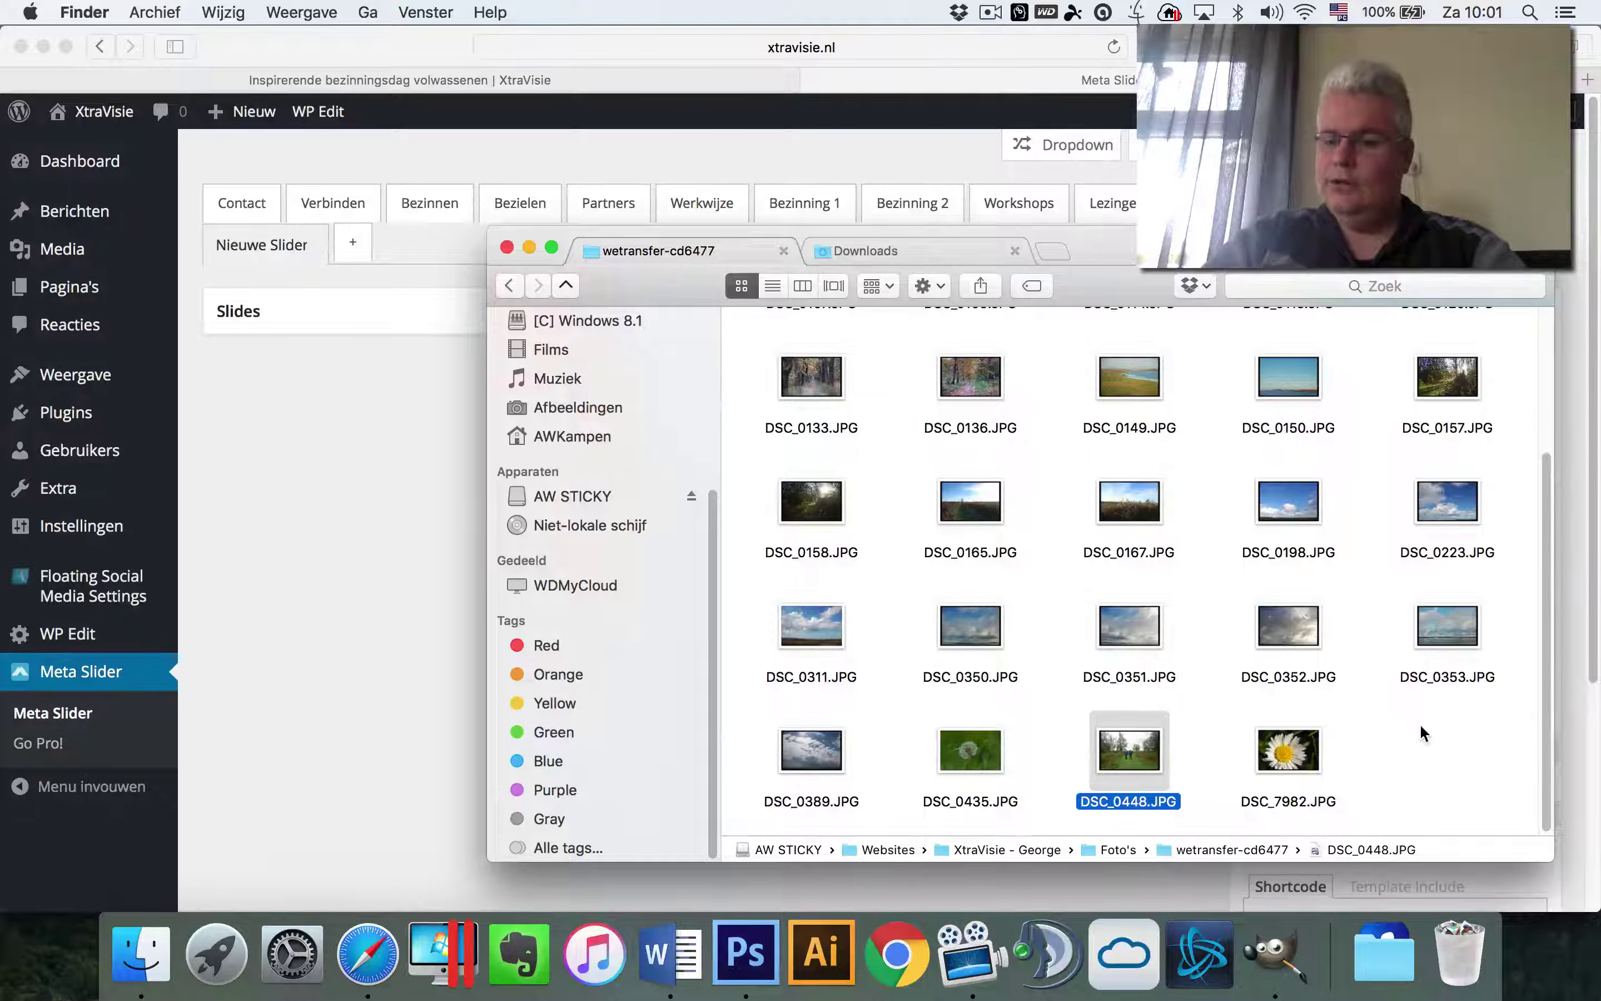
Deselect the photos in the Finder folder and switch back to the empty GIMP window
{"action": "left_click", "coordinate": [1188, 434]}
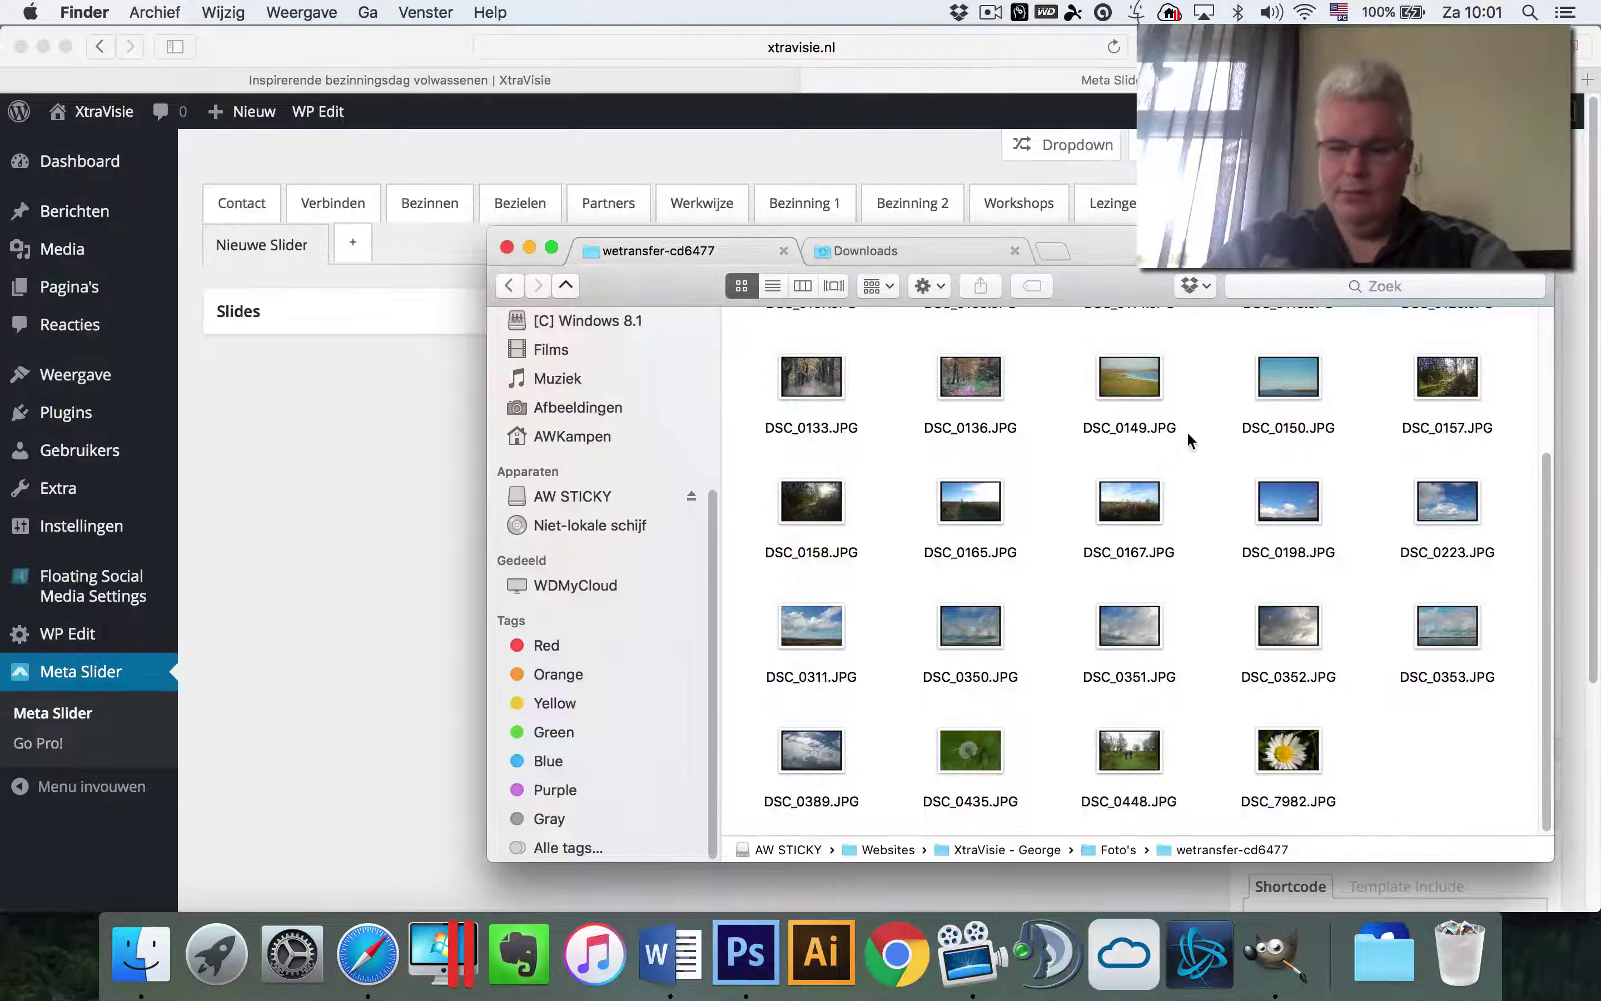
{"action": "left_click", "coordinate": [1274, 953]}
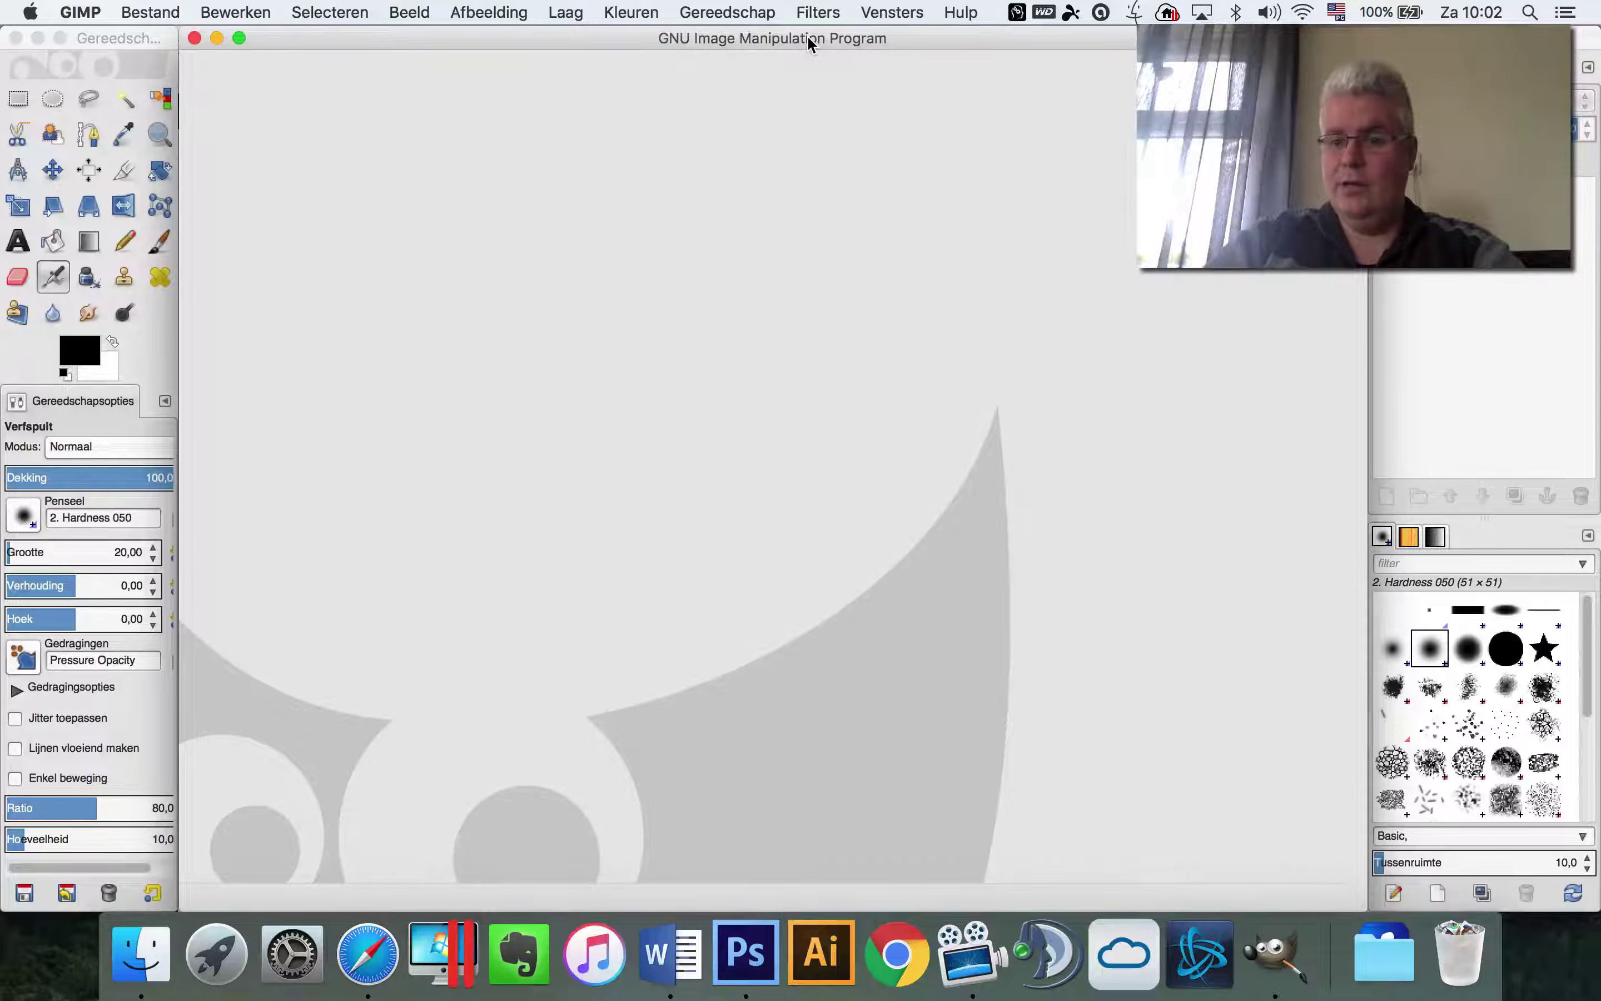
Create a new GIMP image via Bestand > Nieuw, 2100 px wide by 200 px high
{"action": "mouse_move", "coordinate": [808, 37]}
{"action": "left_mouse_down"}
{"action": "mouse_move", "coordinate": [837, 458]}
{"action": "mouse_move", "coordinate": [808, 39]}
{"action": "left_mouse_up"}
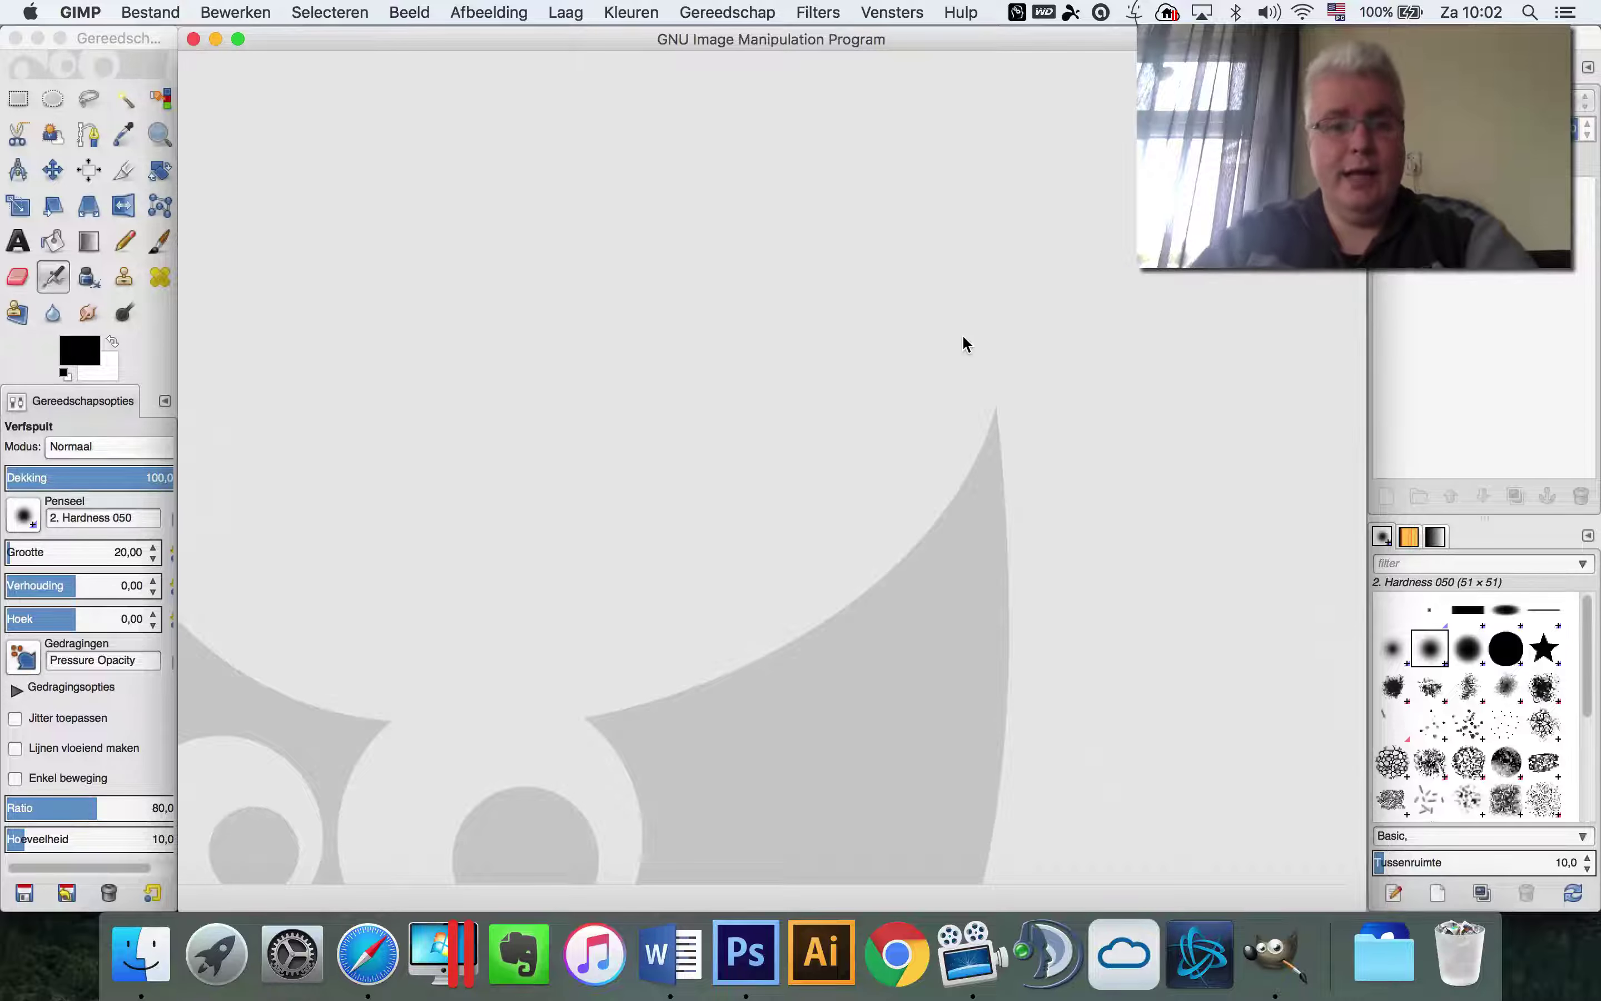
{"action": "left_click", "coordinate": [151, 13]}
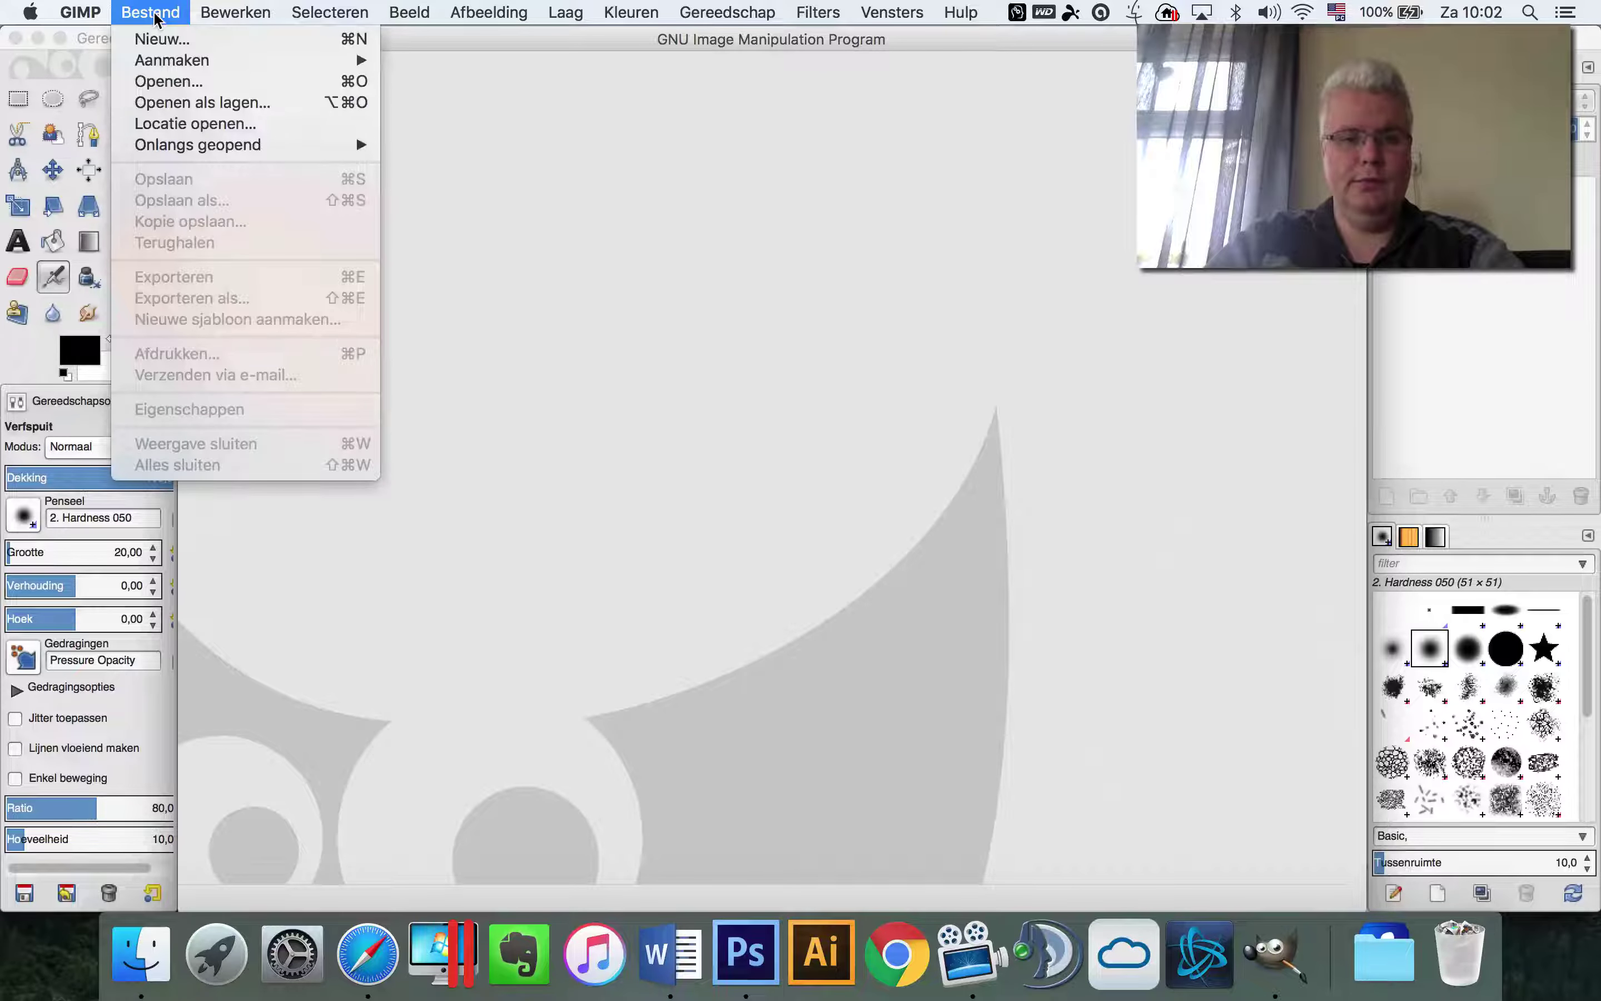
{"action": "left_click", "coordinate": [165, 40]}
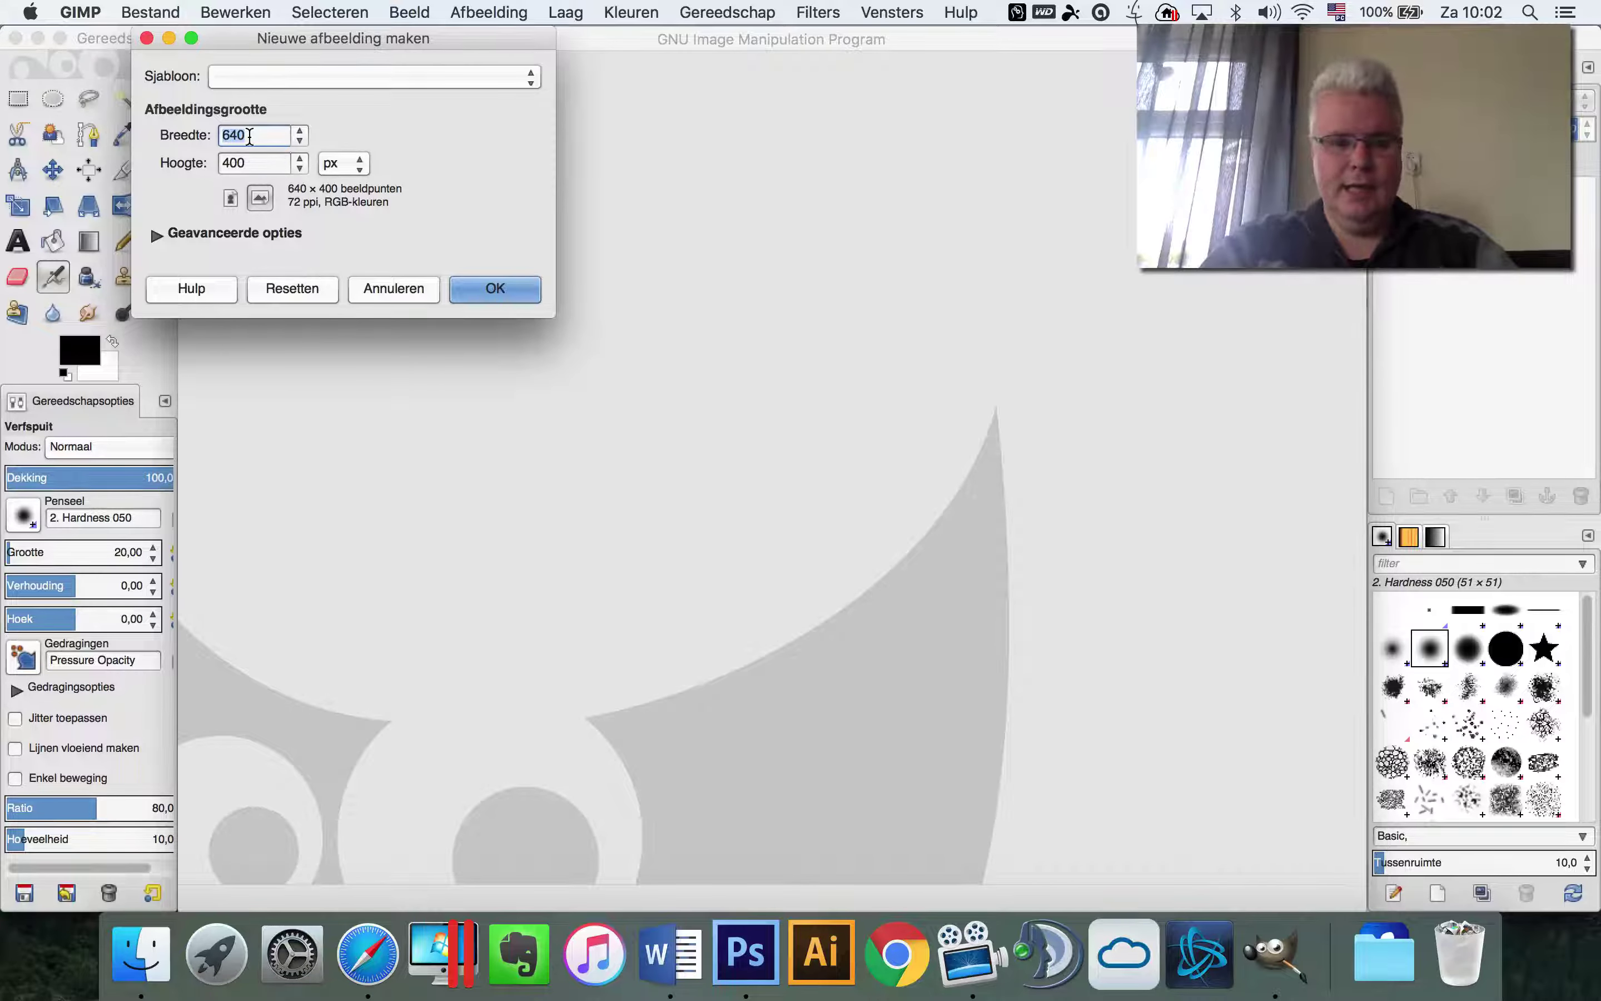
{"action": "type", "text": "00"}
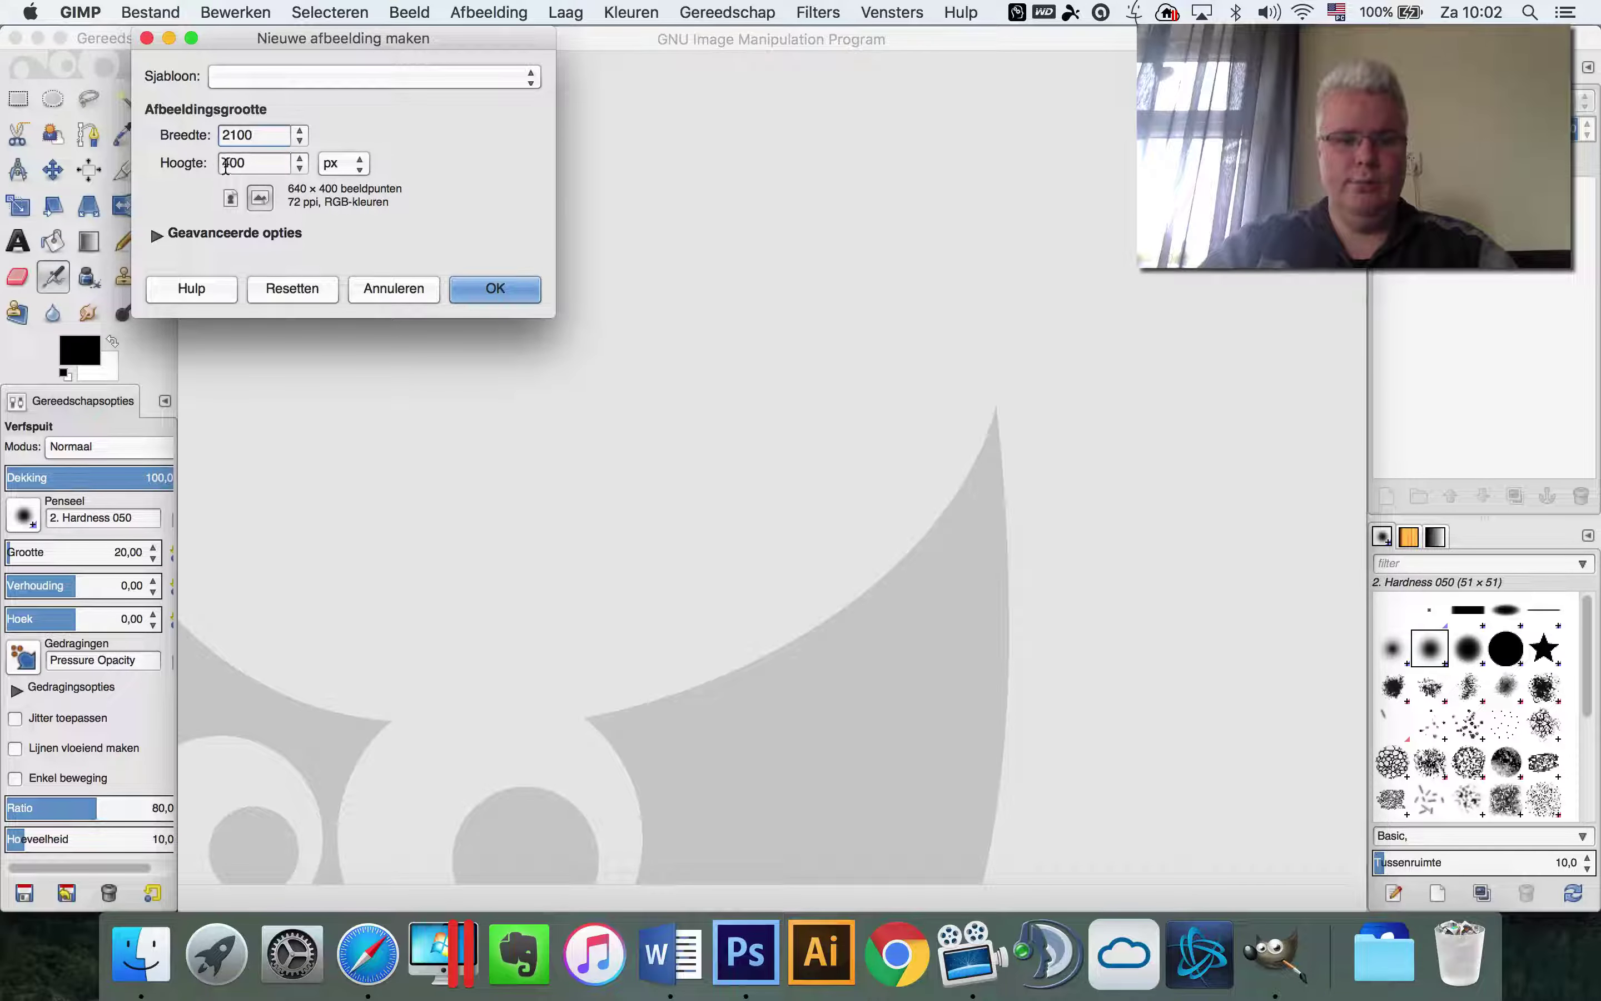
{"action": "left_click", "coordinate": [235, 164]}
{"action": "type", "text": "200"}
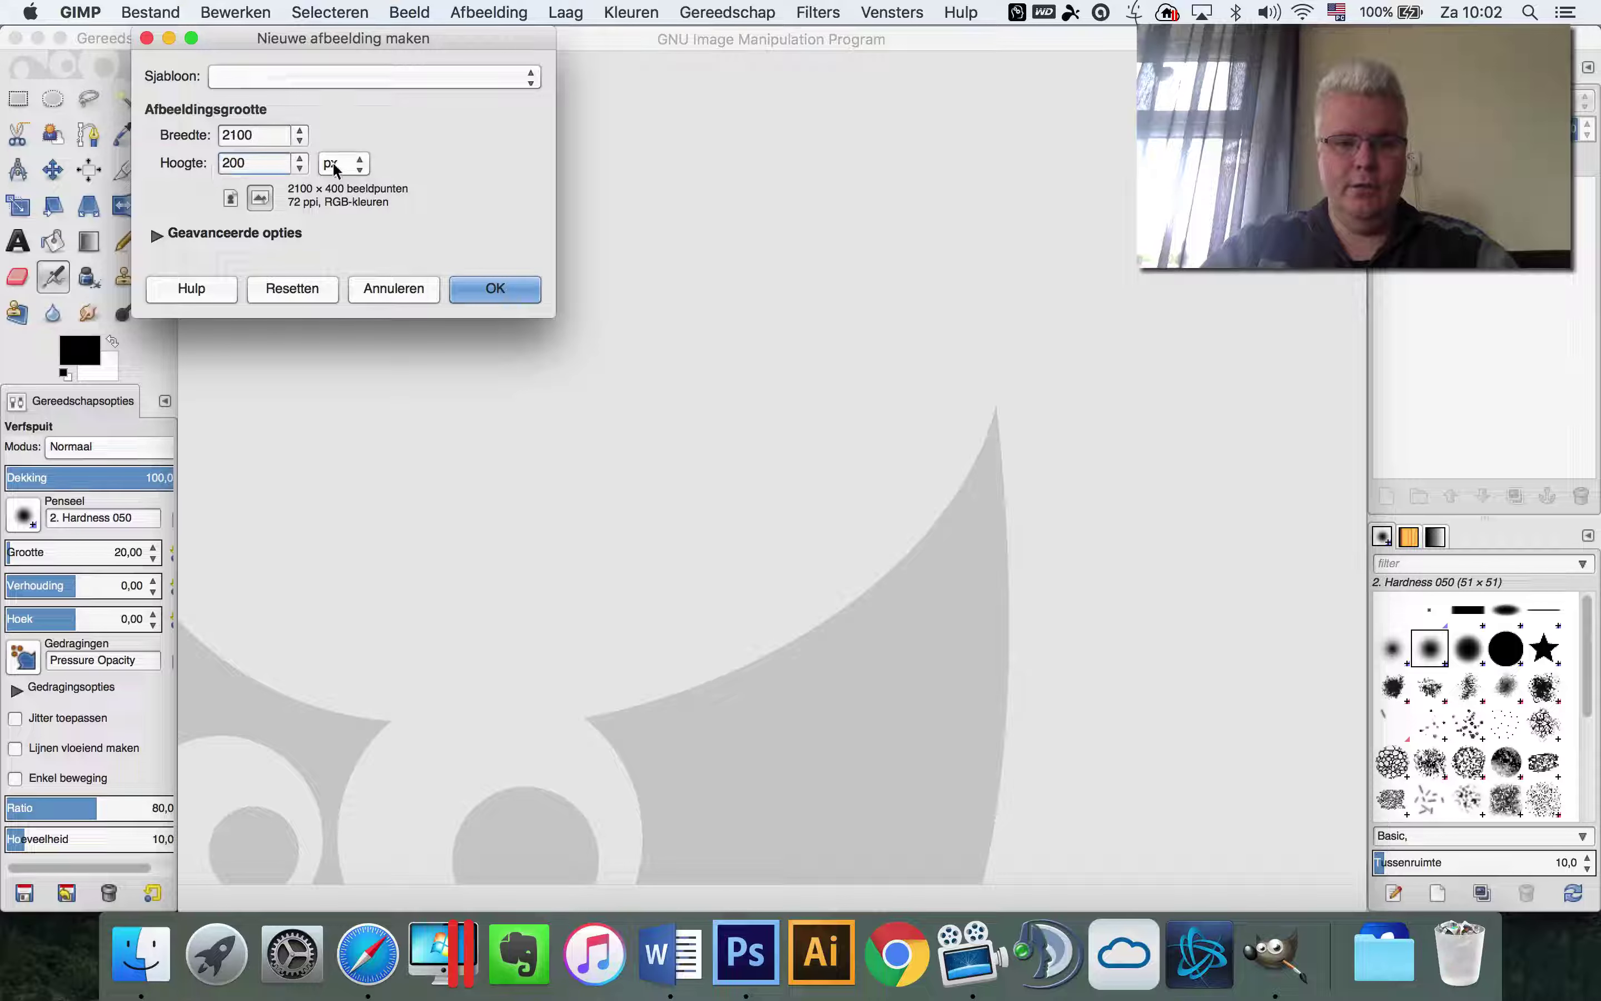
{"action": "left_click", "coordinate": [339, 162]}
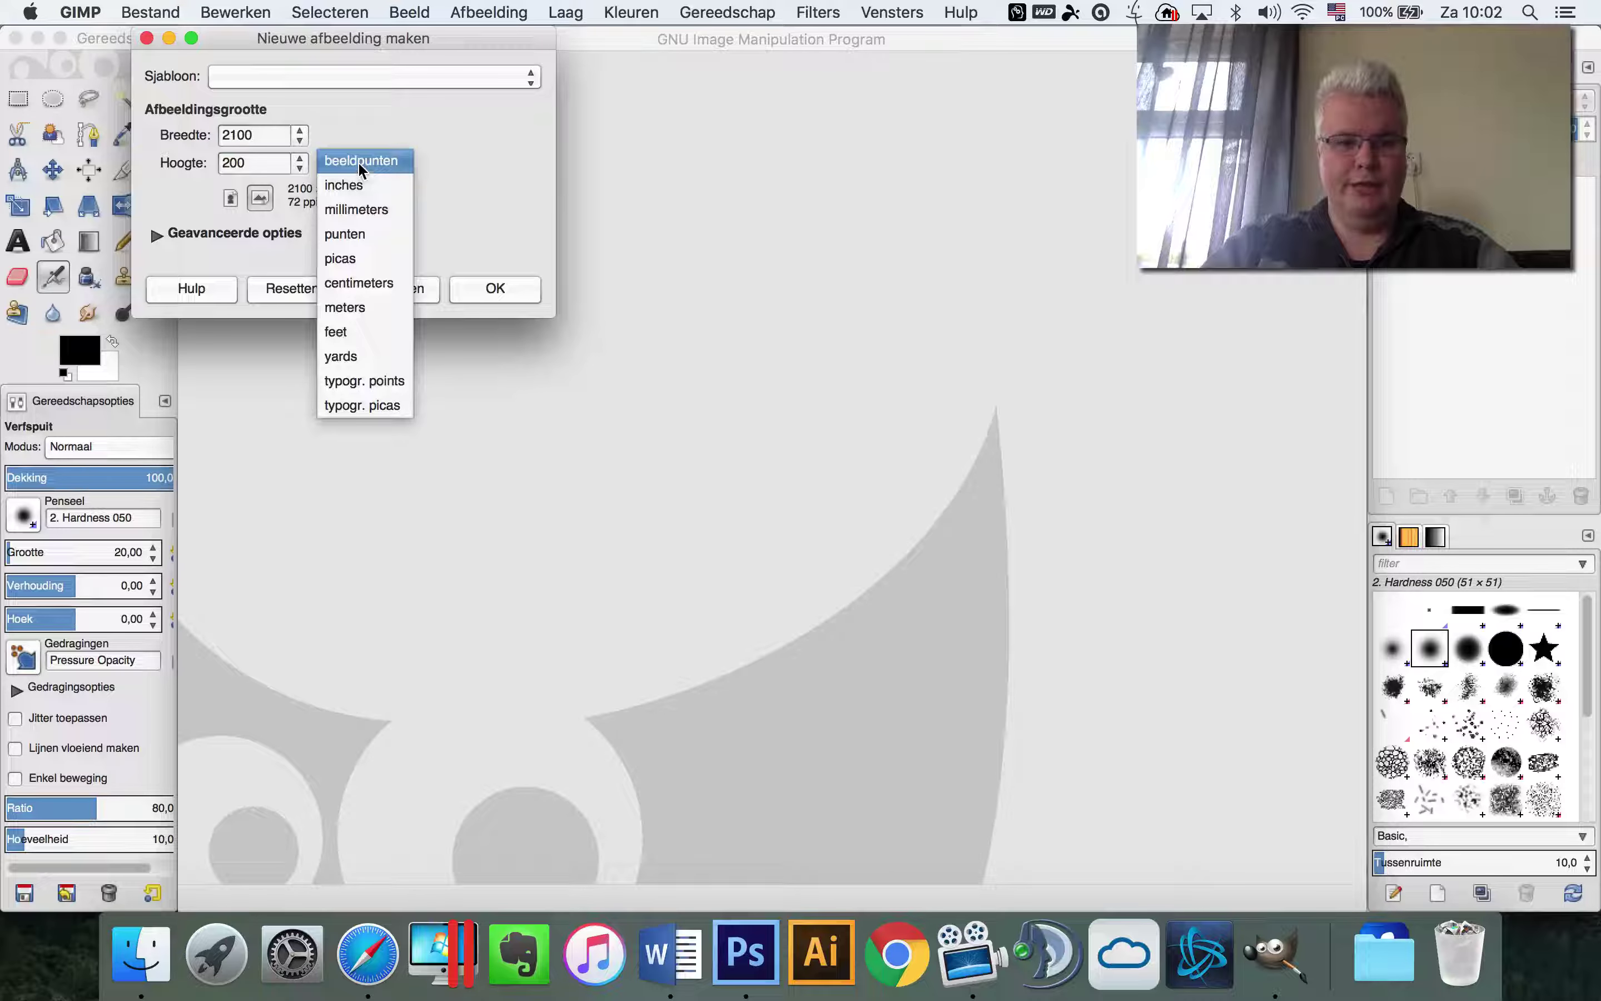
{"action": "left_click", "coordinate": [504, 171]}
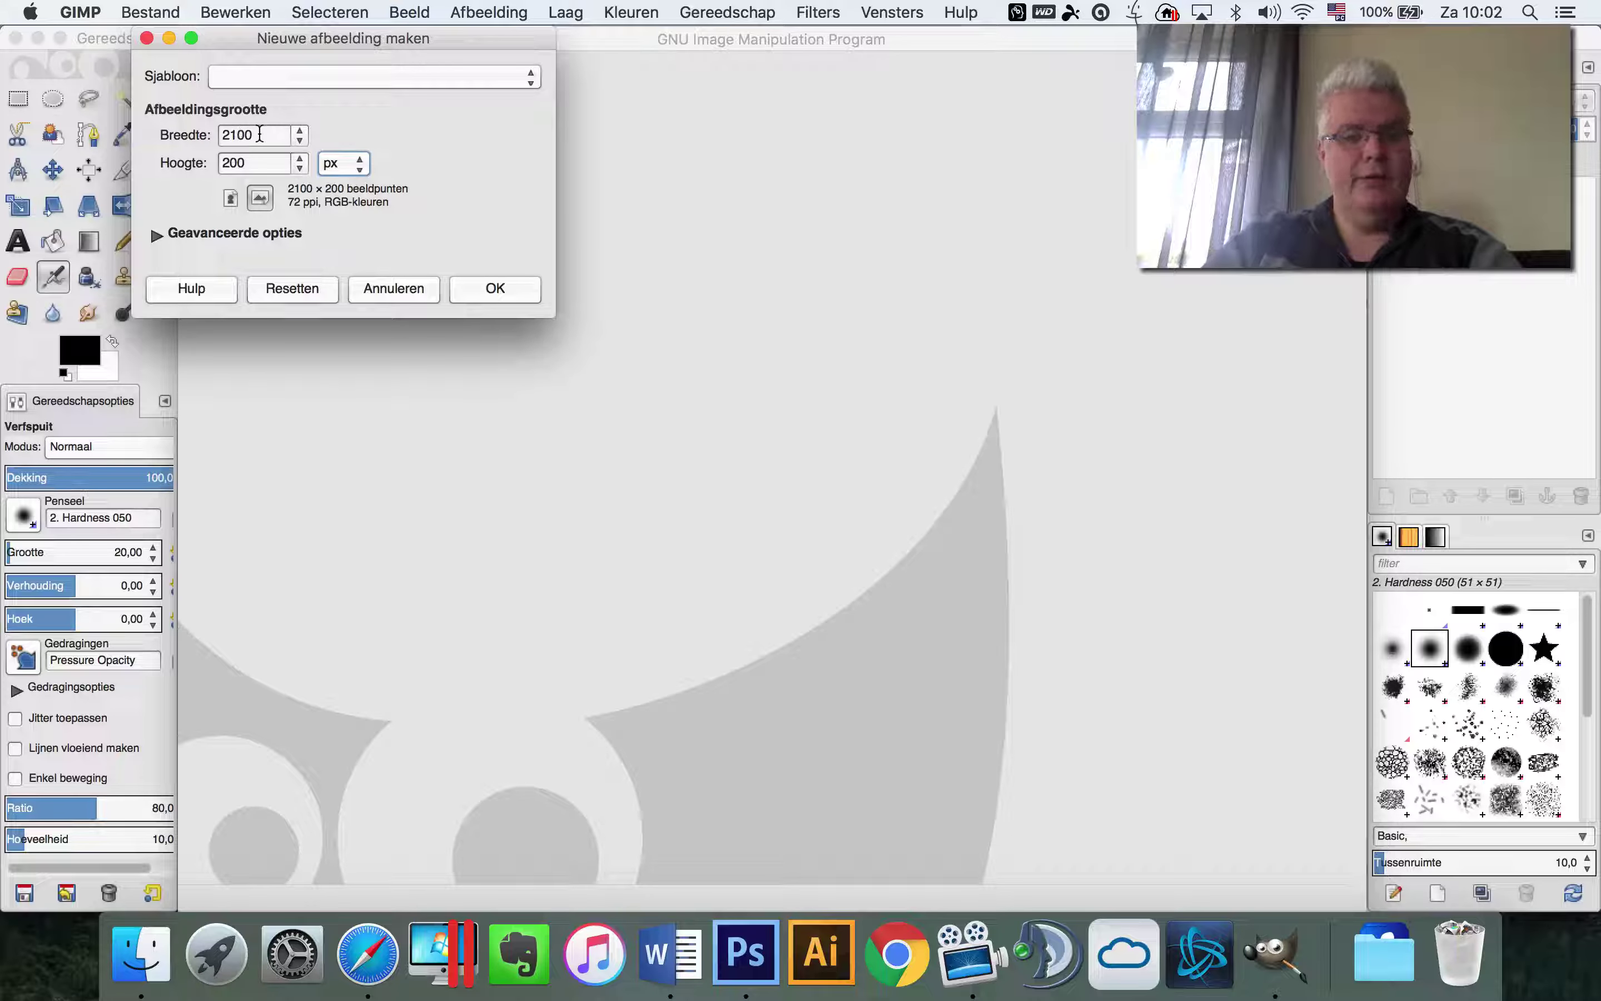
{"action": "left_click", "coordinate": [512, 292]}
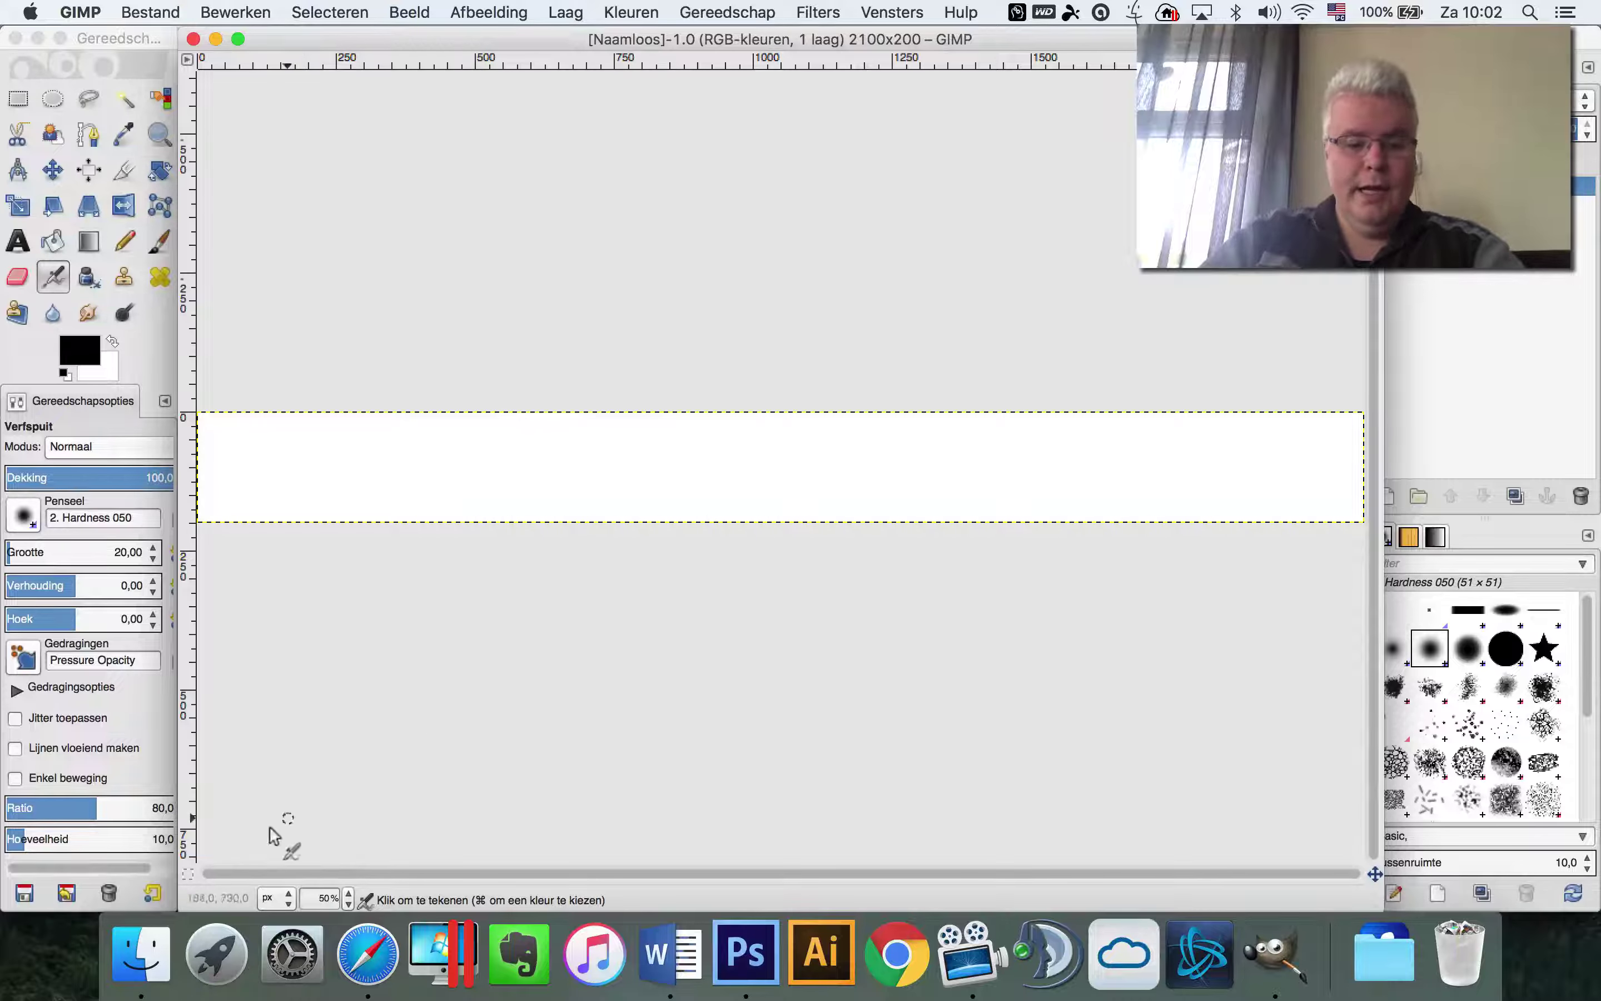
Toggle between Finder and the blank banner, ending with the DSC photo folder in front
{"action": "left_click", "coordinate": [140, 970]}
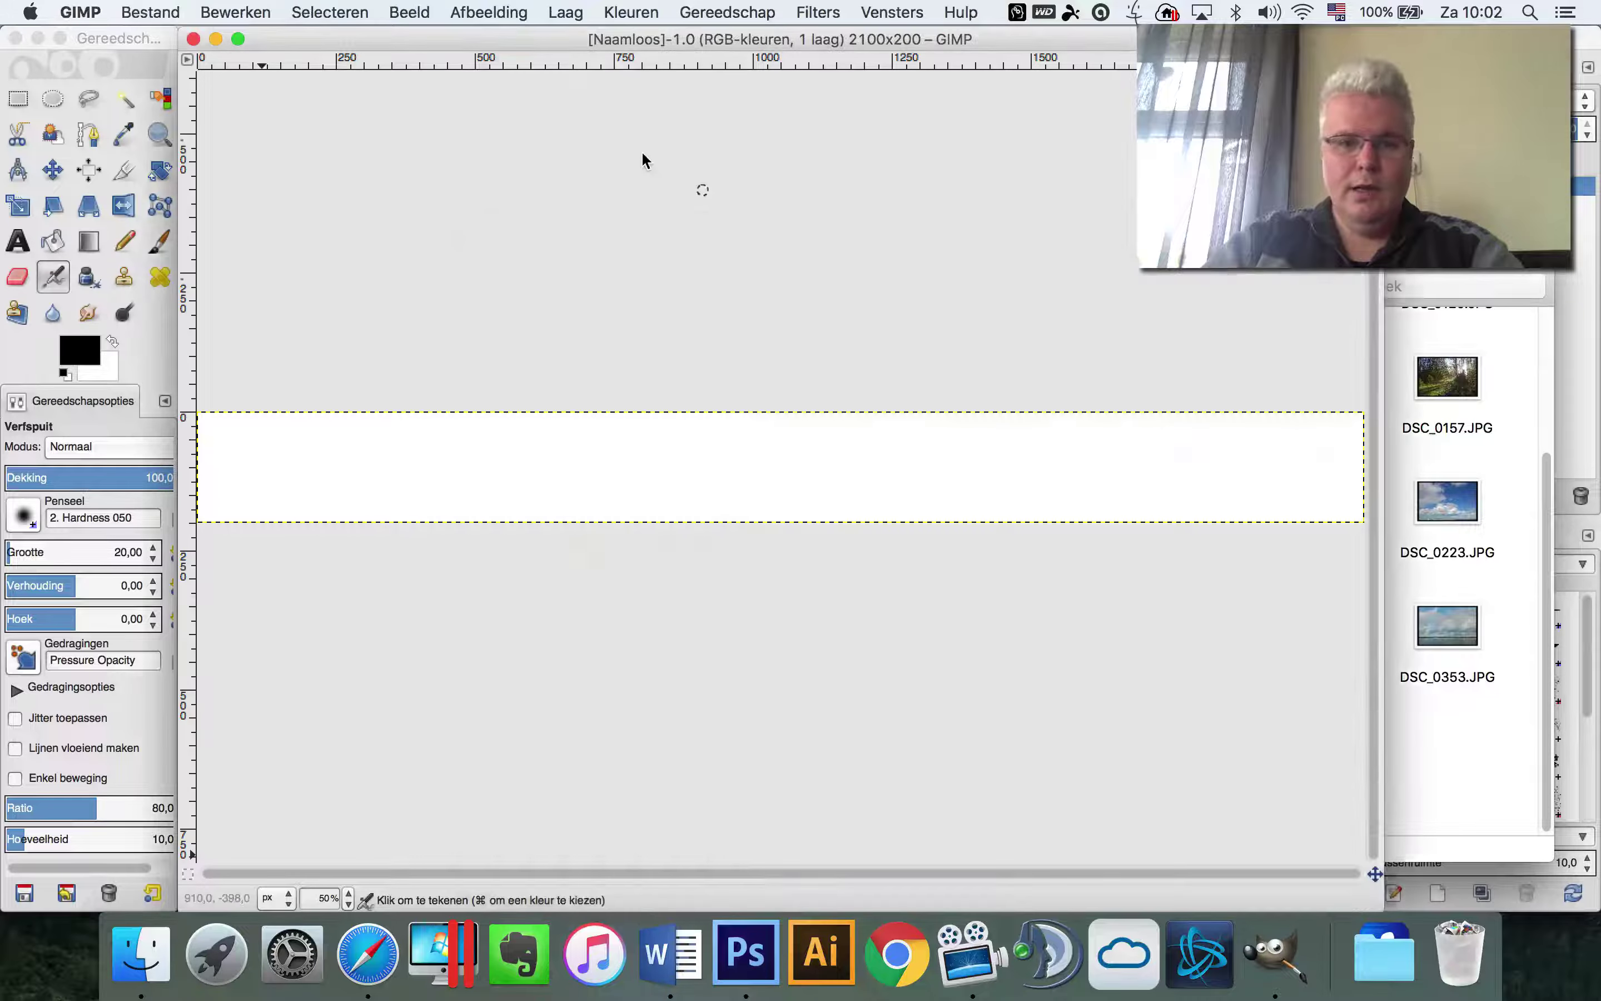
{"action": "left_click", "coordinate": [643, 157]}
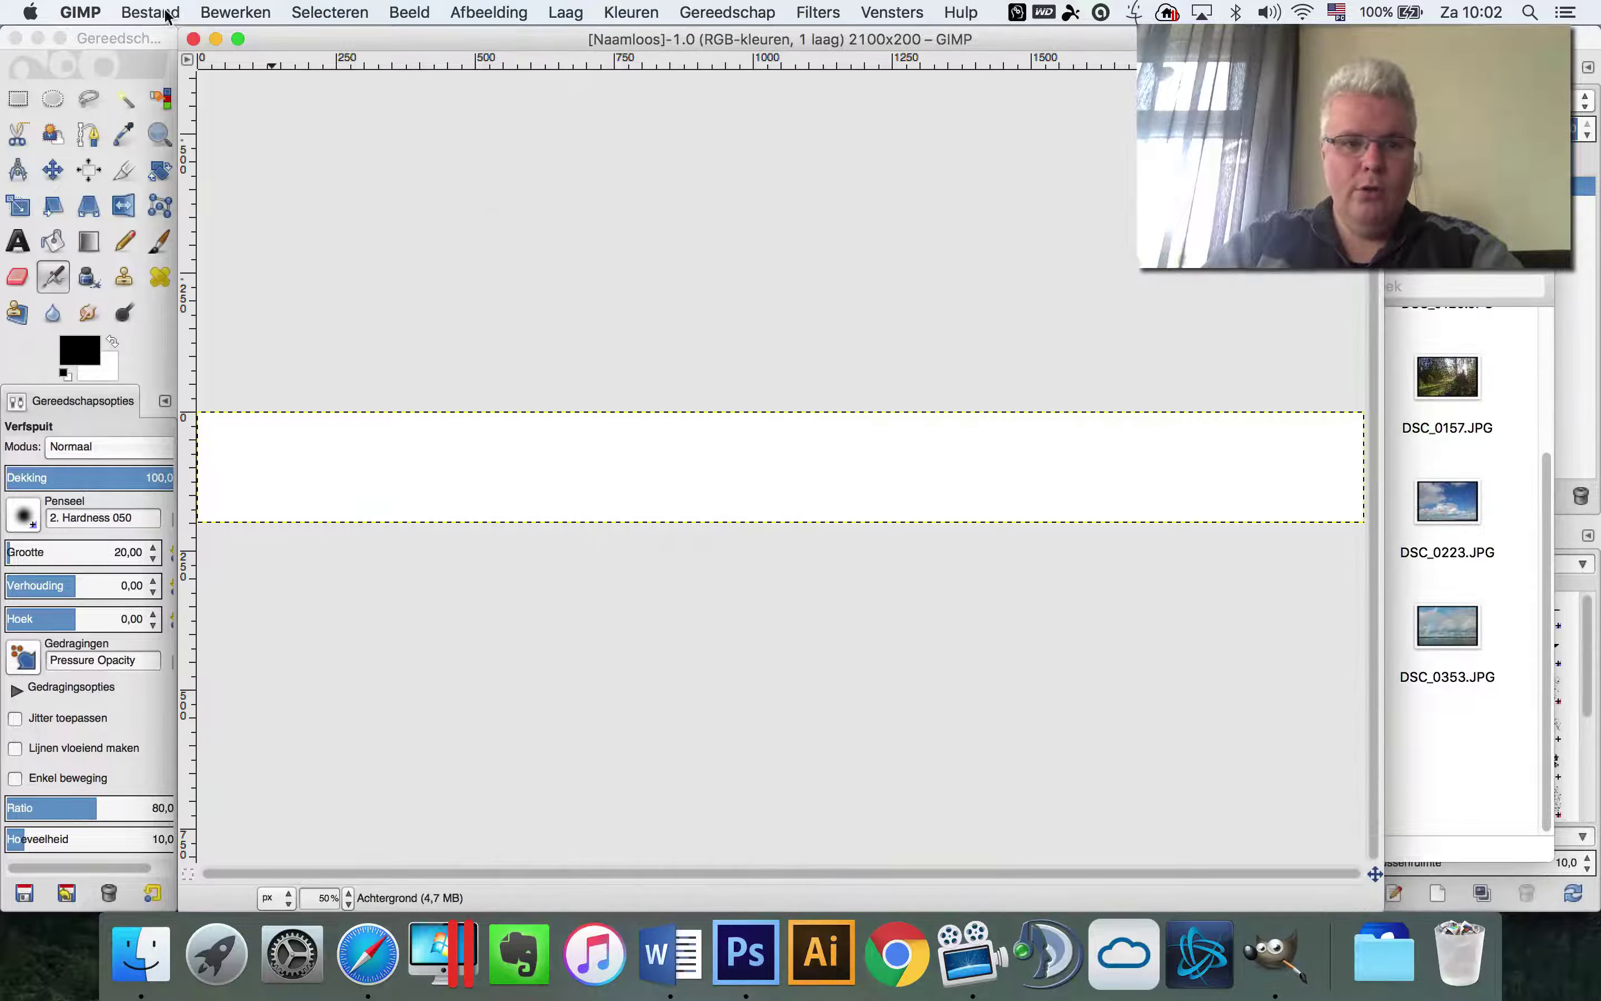
{"action": "left_click", "coordinate": [143, 11]}
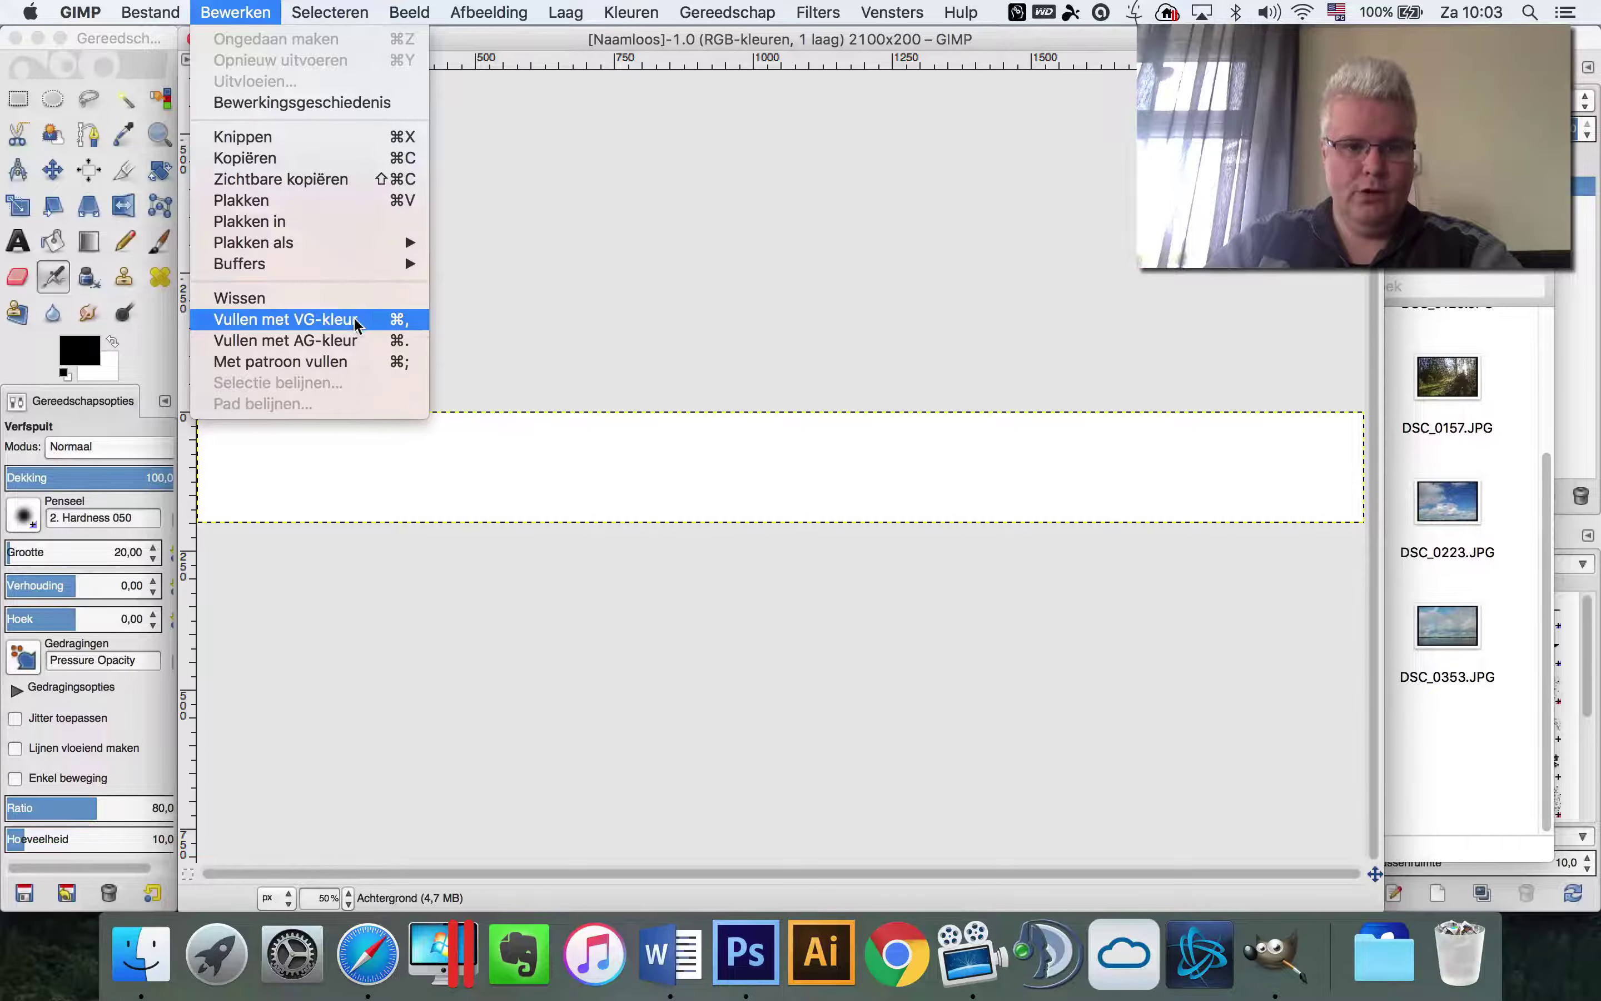
{"action": "left_click", "coordinate": [880, 347]}
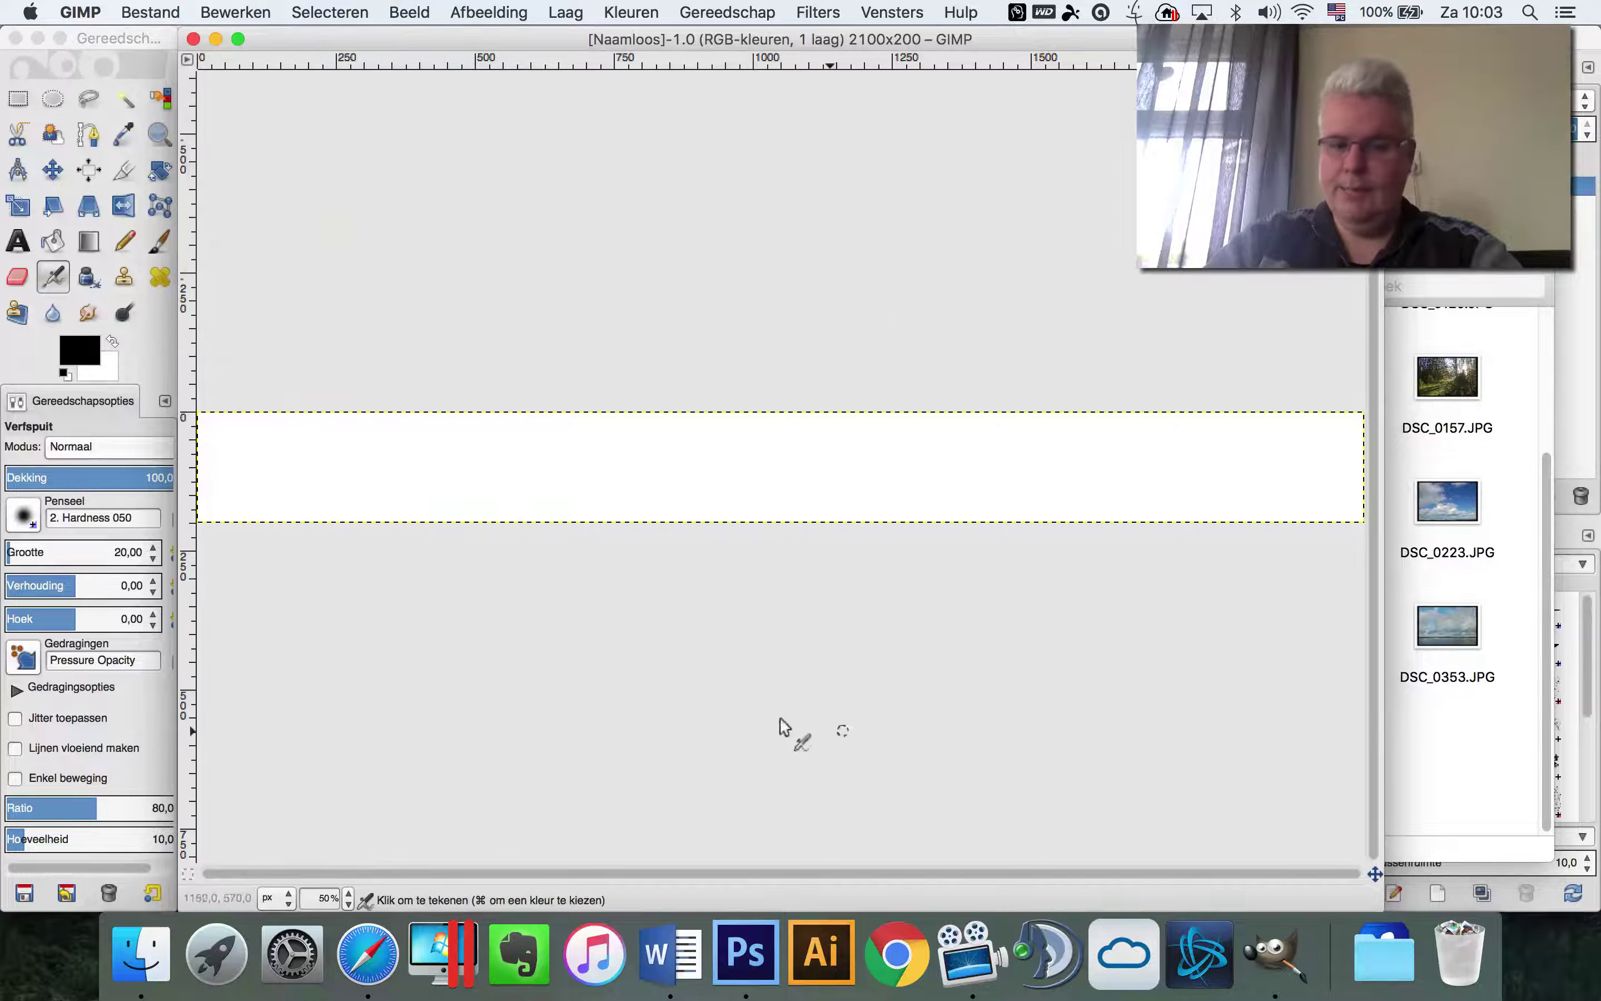
{"action": "left_click", "coordinate": [138, 960]}
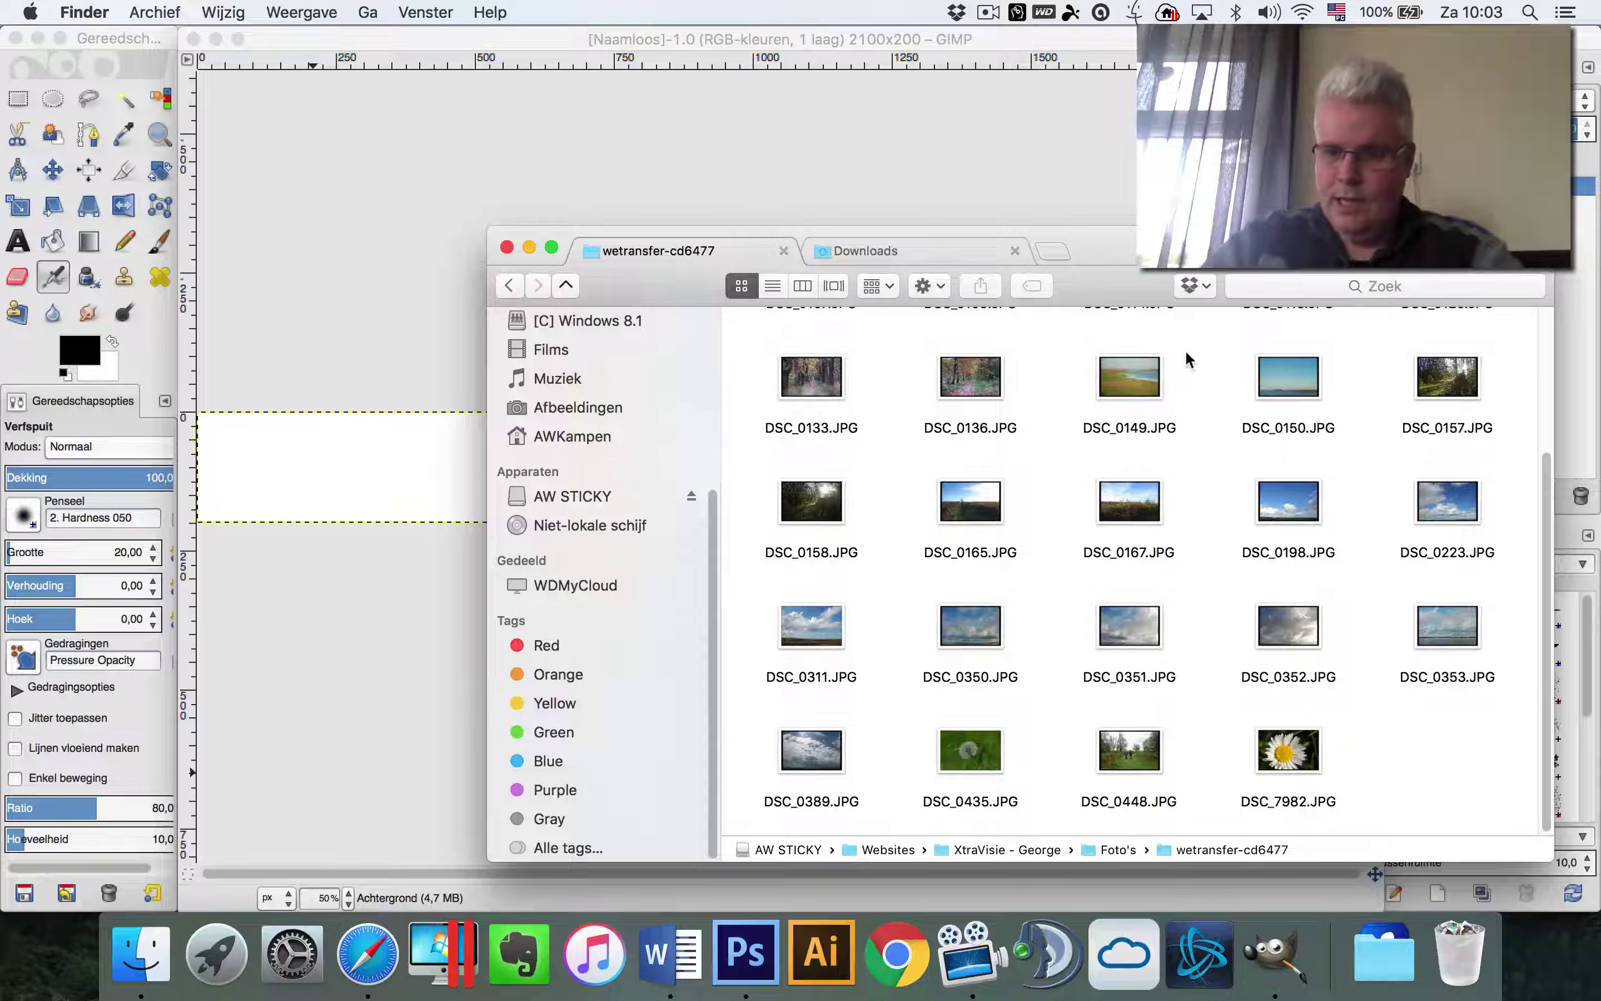
Drag DSC_0033.JPG from Finder onto the banner canvas as a new layer
{"action": "scroll", "coordinate": [1391, 534], "scroll_direction": "up", "scroll_amount": 3}
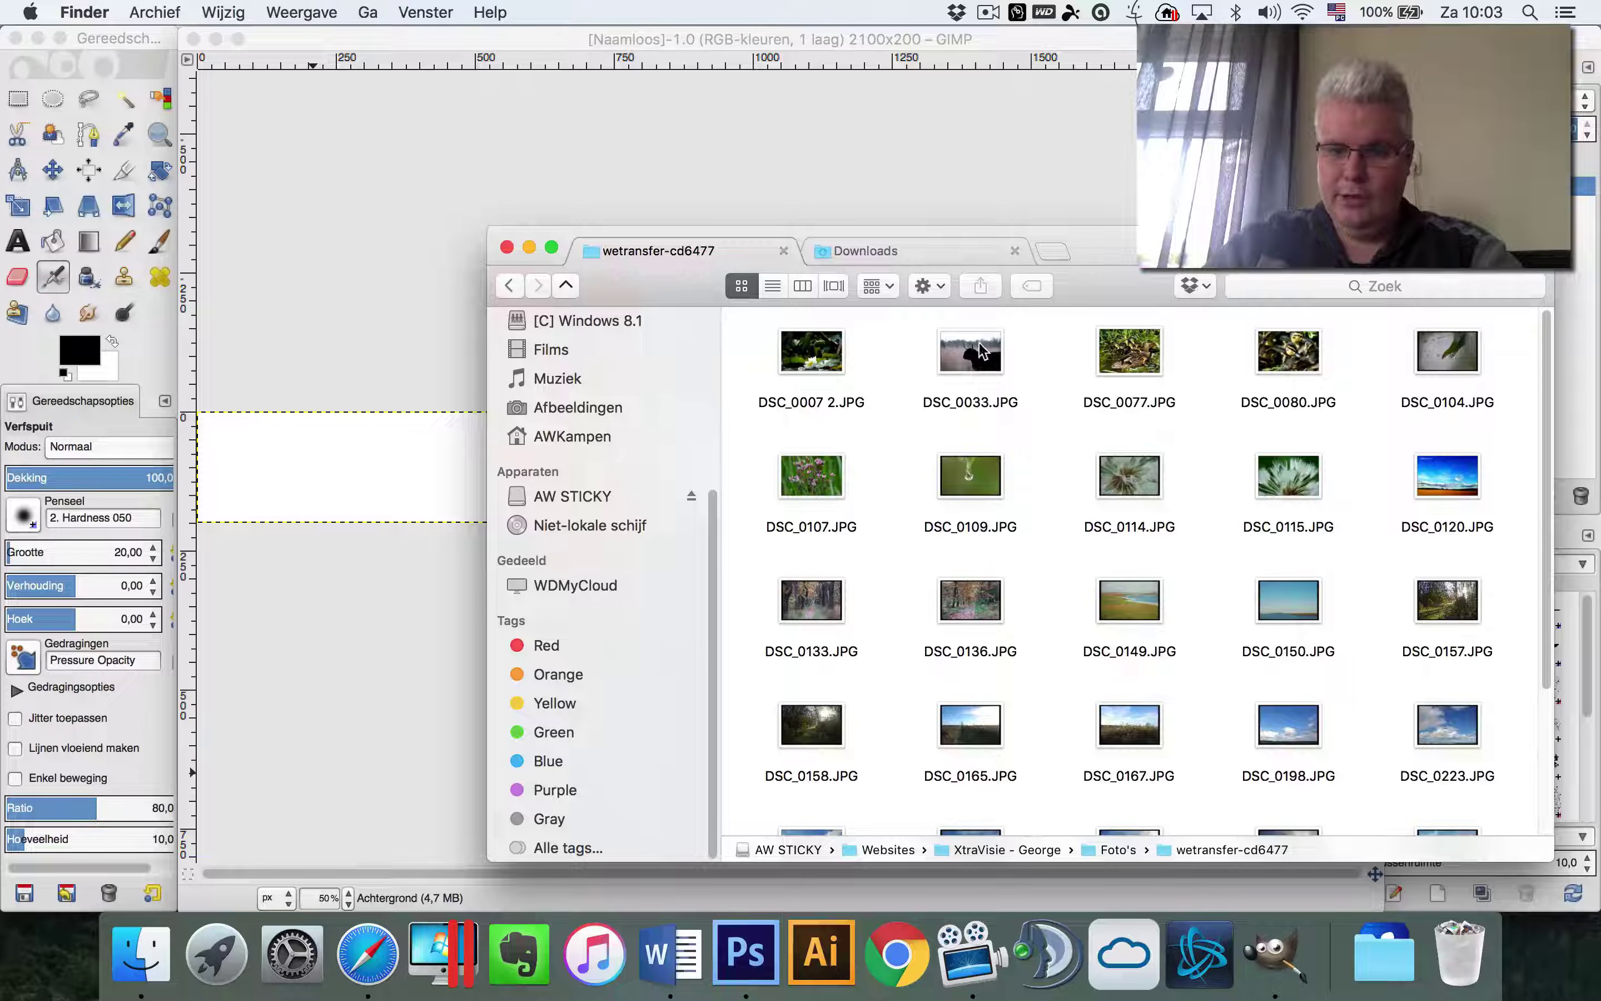
{"action": "left_click_drag", "start_coordinate": [982, 351], "coordinate": [410, 393]}
{"action": "left_click", "coordinate": [821, 105]}
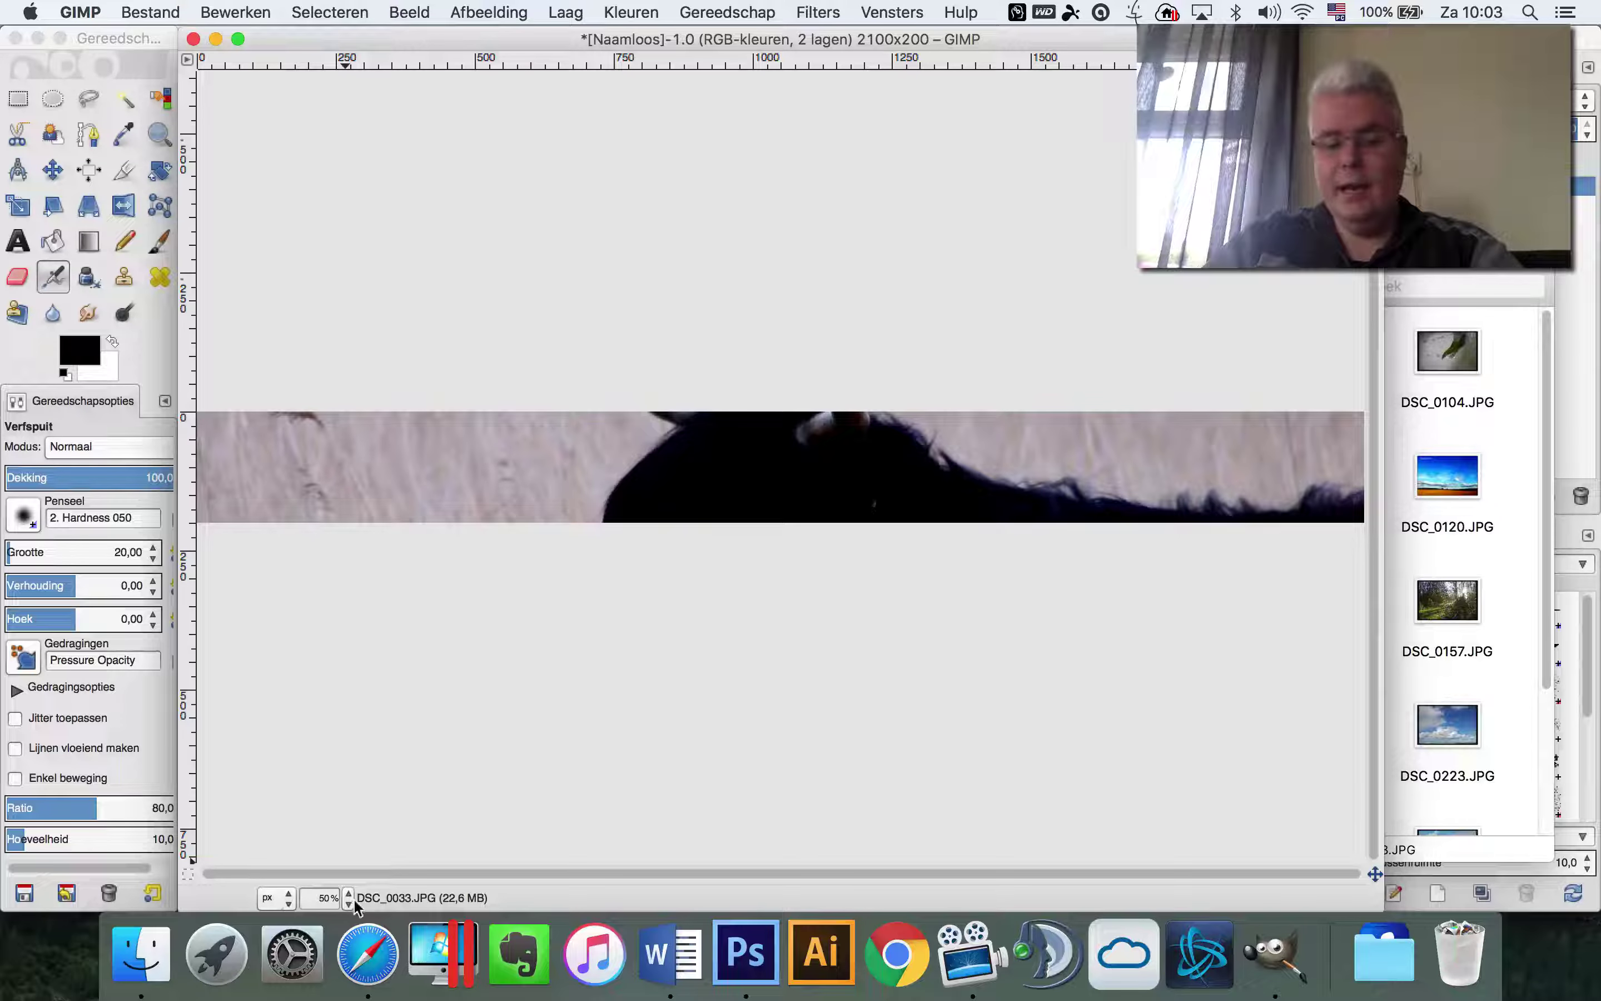
Zoom out to 12,5% and undo an accidental stroke to restore the full photo layer
{"action": "left_click", "coordinate": [348, 898]}
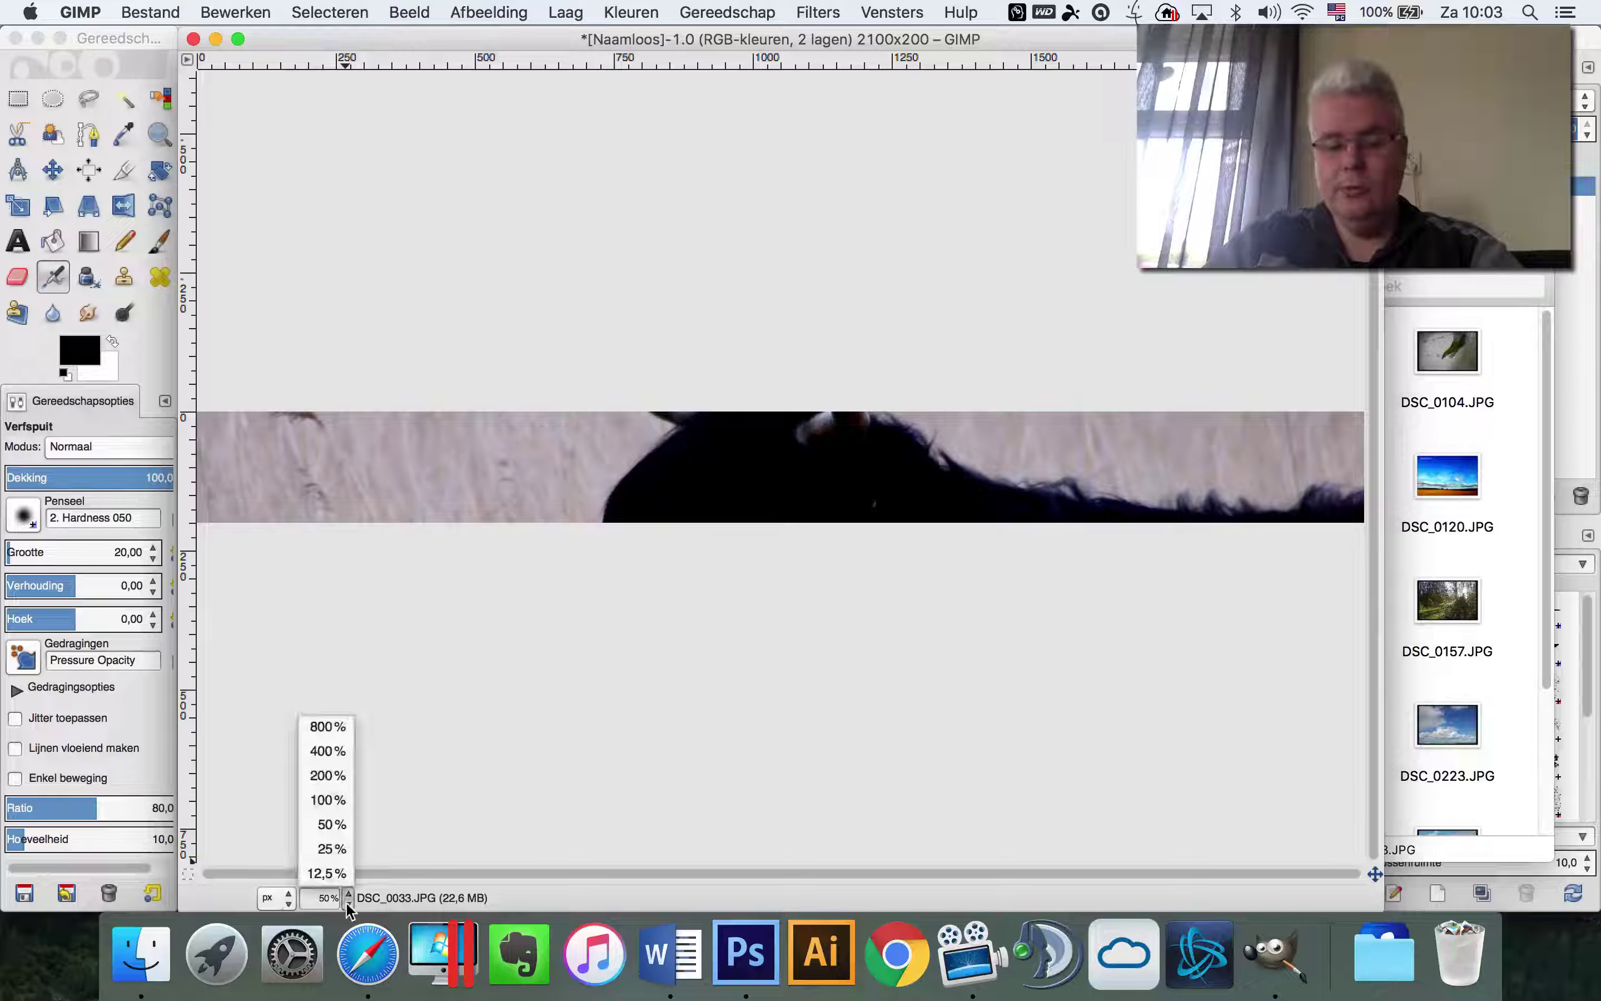
{"action": "left_click", "coordinate": [334, 872]}
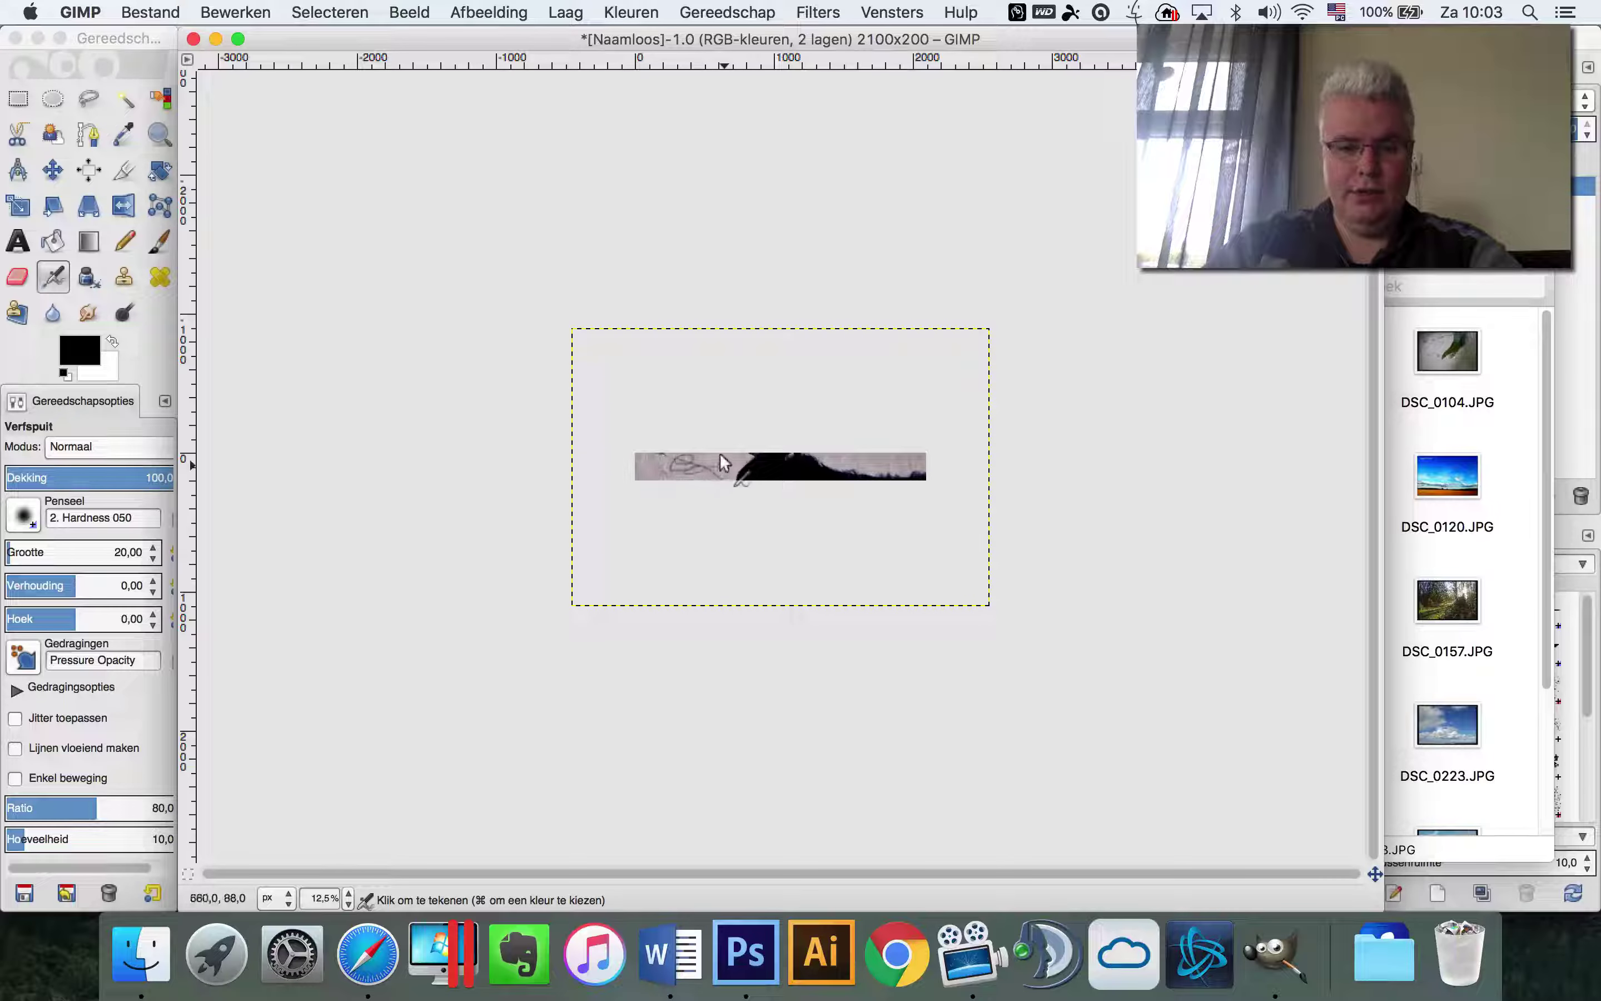
{"action": "left_click_drag", "start_coordinate": [720, 454], "coordinate": [692, 461]}
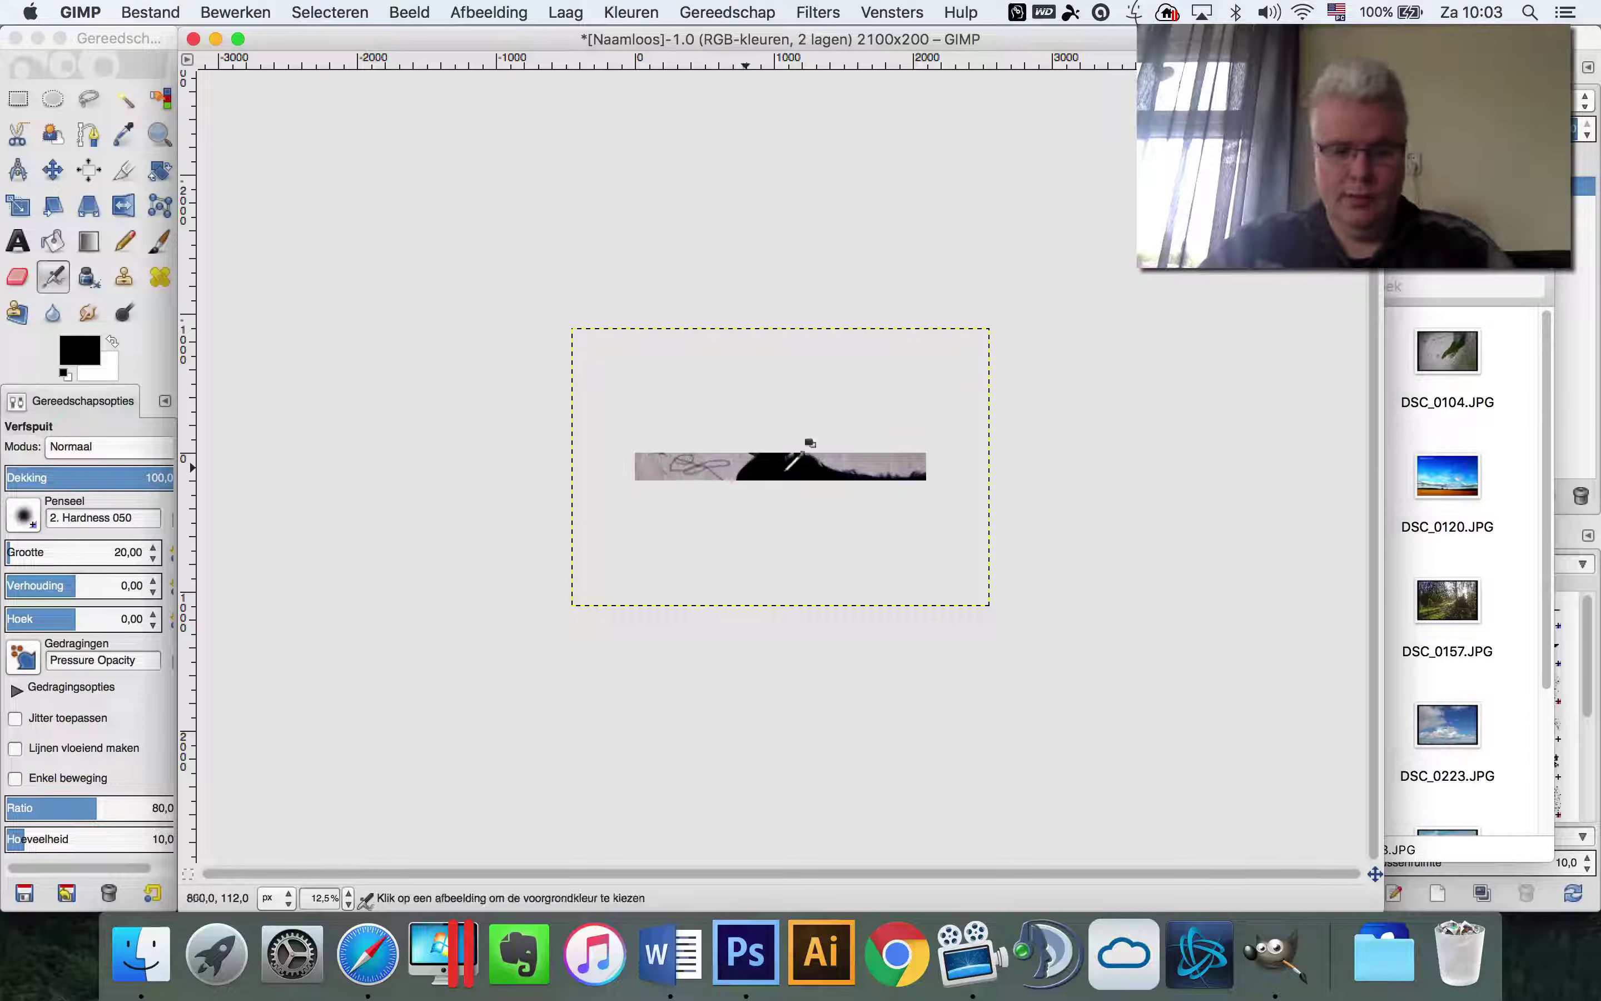
{"action": "key", "text": "super+z"}
{"action": "key", "text": "super+z"}
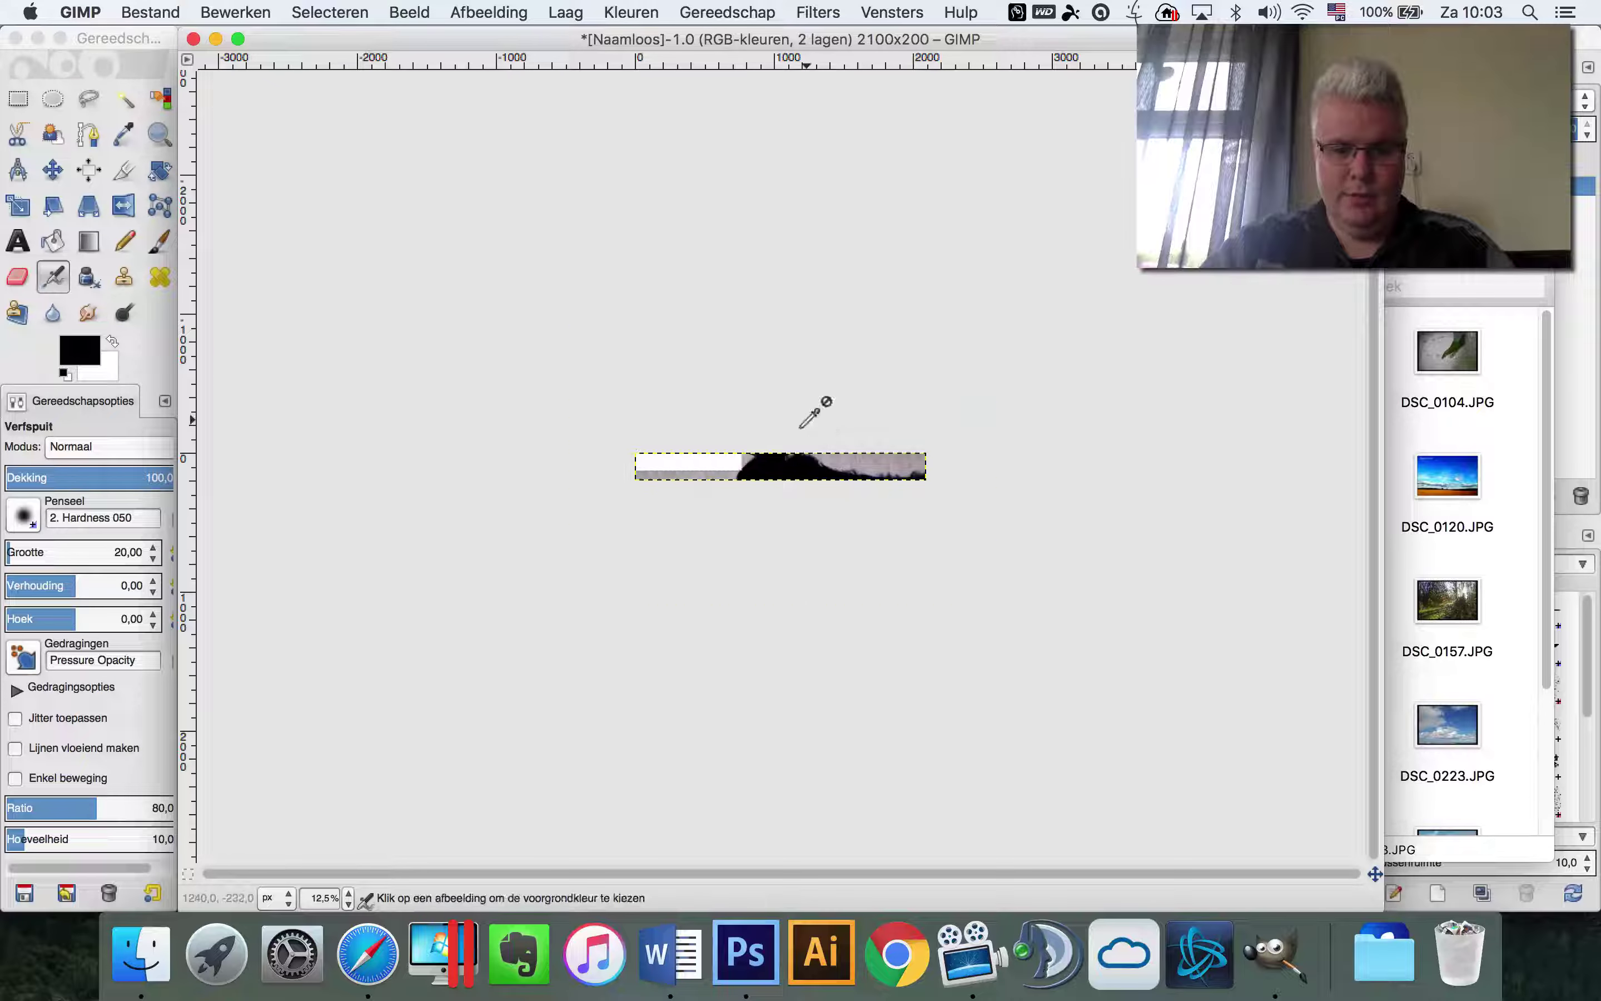
{"action": "key", "text": "super+v"}
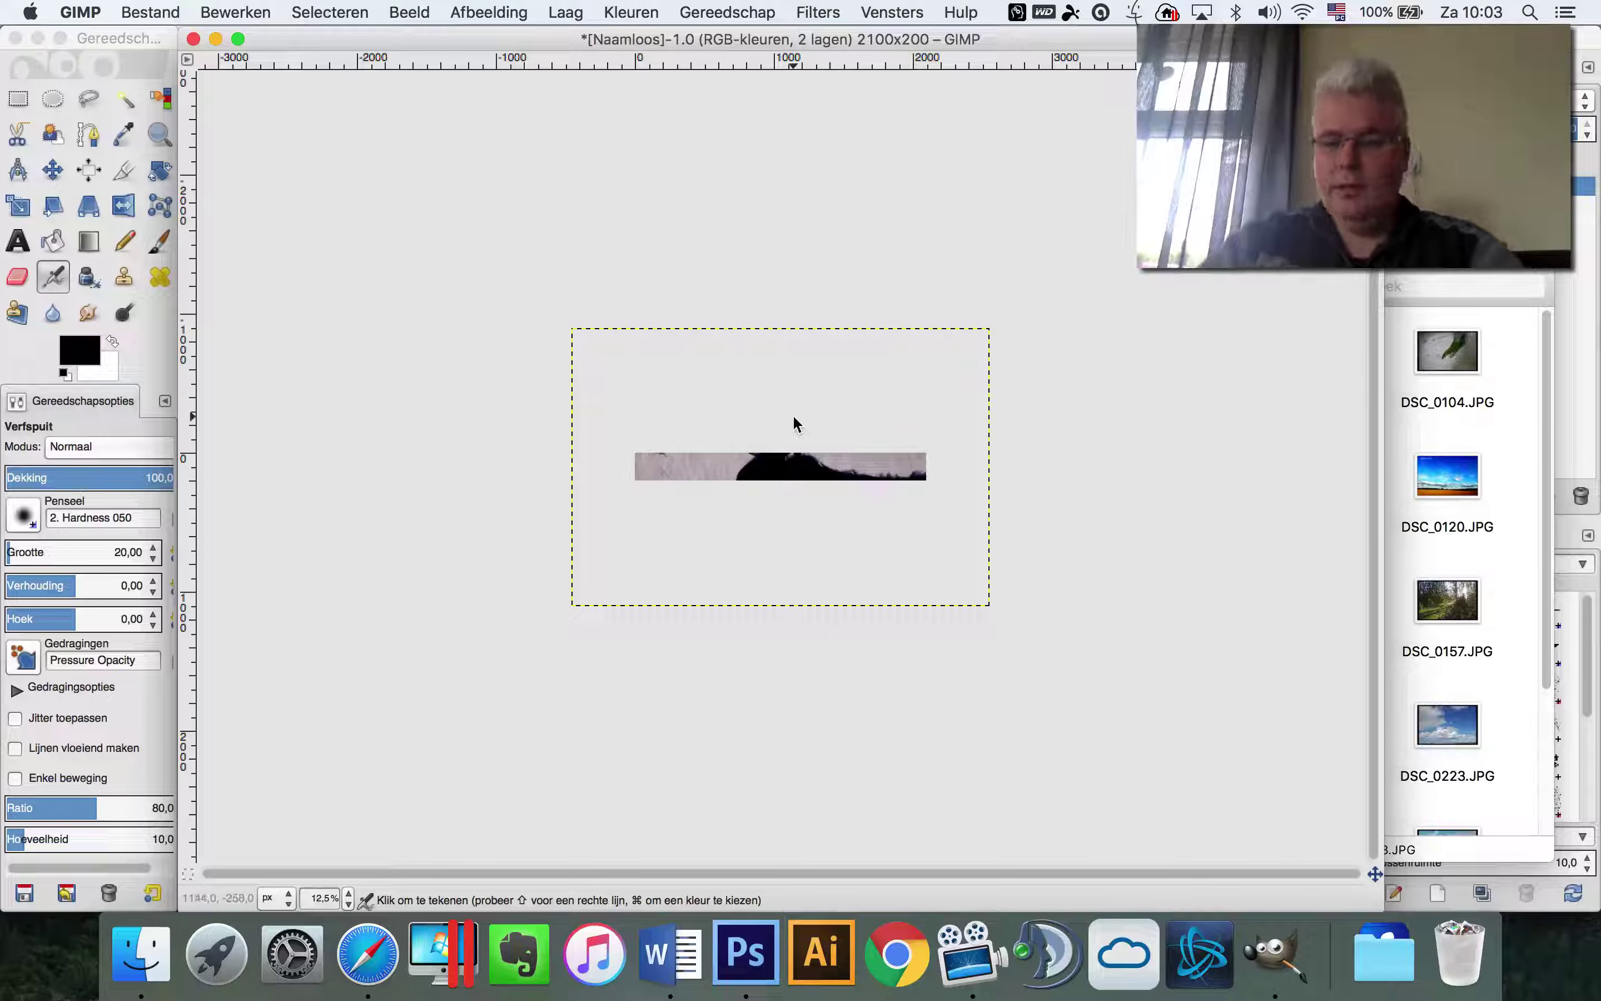
With the Move tool, drag the photo layer up and right within the banner strip
{"action": "left_click", "coordinate": [110, 35]}
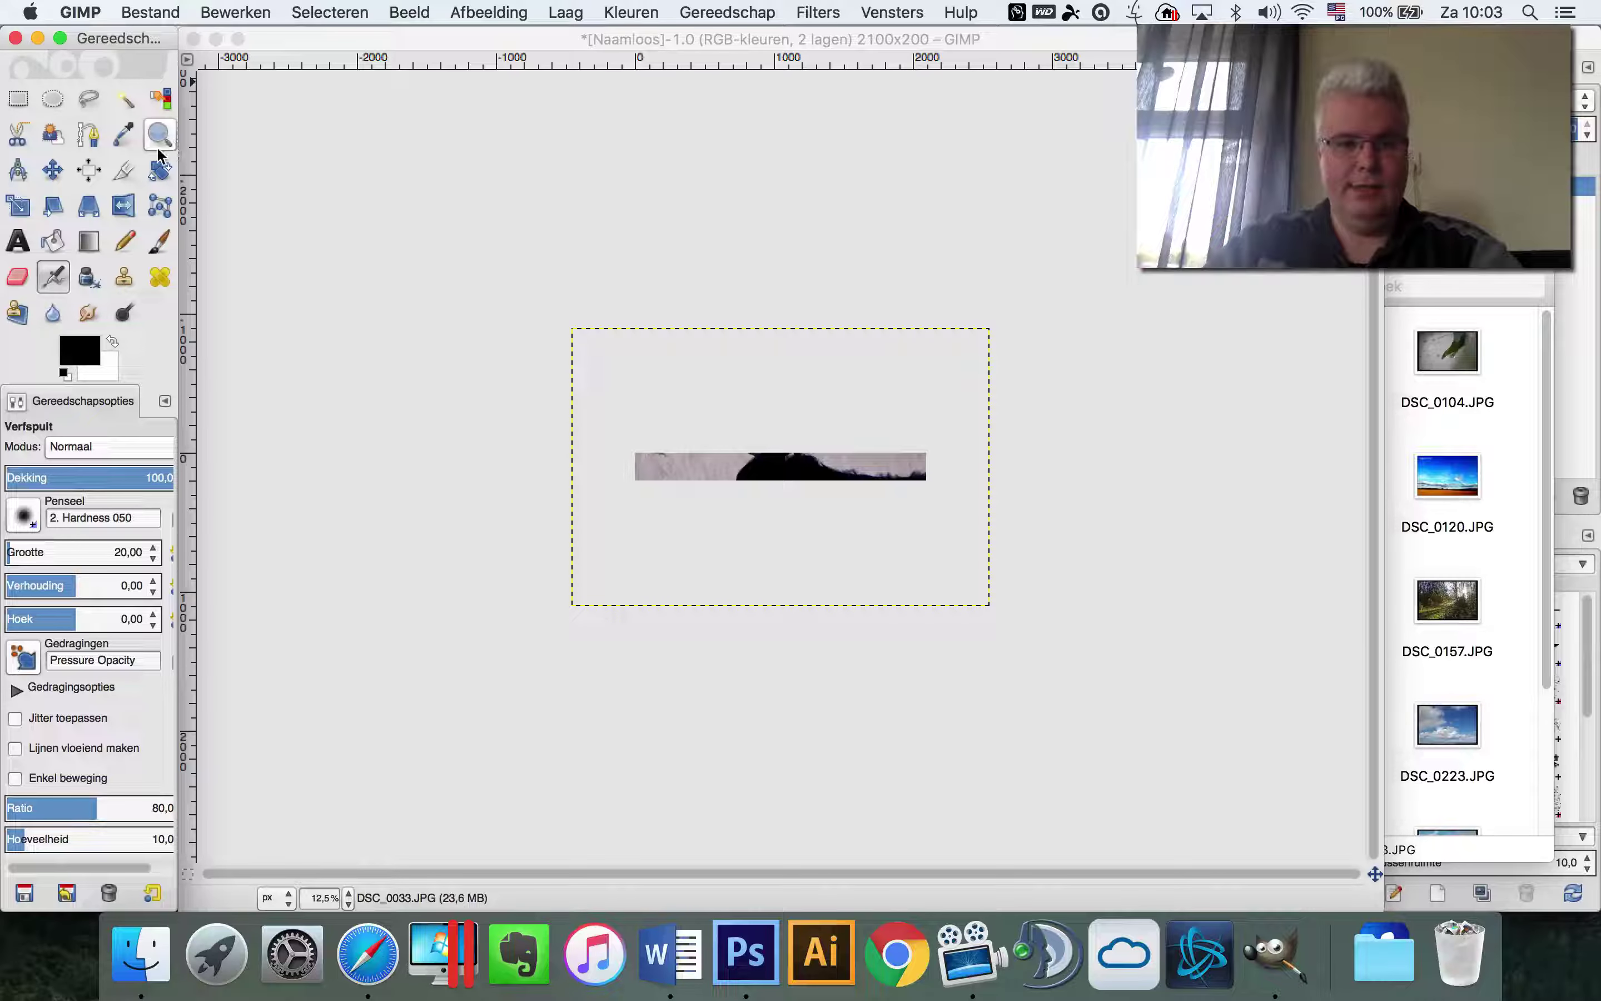
{"action": "left_click", "coordinate": [53, 170]}
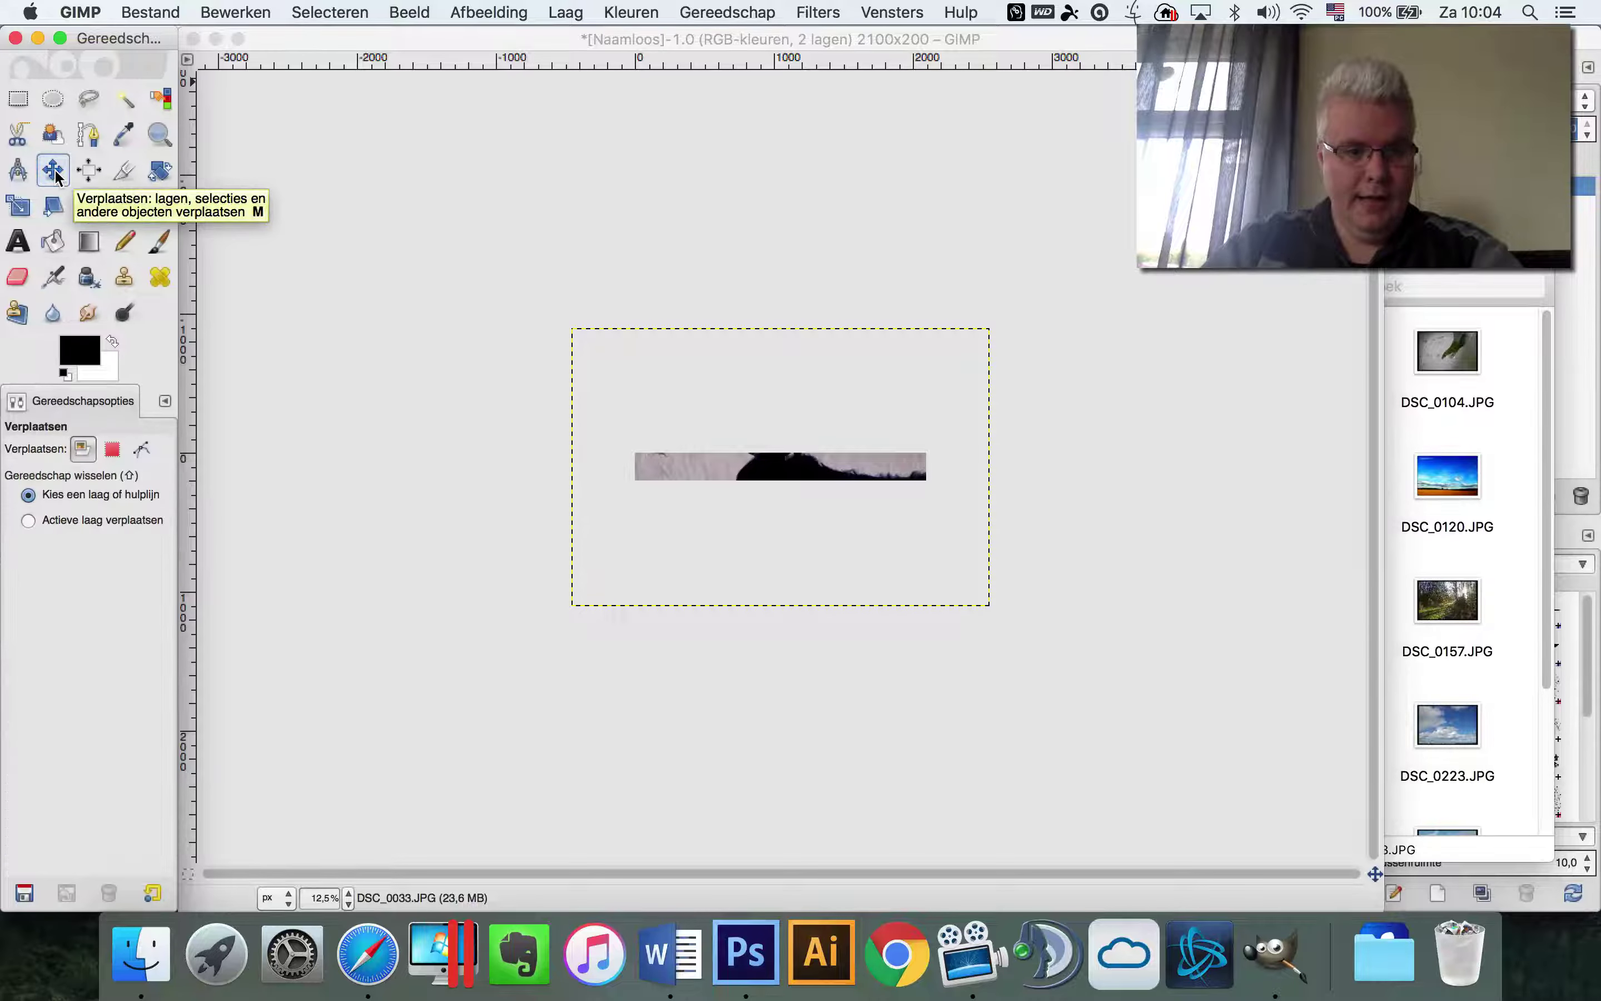
{"action": "mouse_move", "coordinate": [867, 472]}
{"action": "left_mouse_down"}
{"action": "mouse_move", "coordinate": [876, 418]}
{"action": "mouse_move", "coordinate": [838, 421]}
{"action": "mouse_move", "coordinate": [847, 511]}
{"action": "mouse_move", "coordinate": [894, 536]}
{"action": "left_mouse_up"}
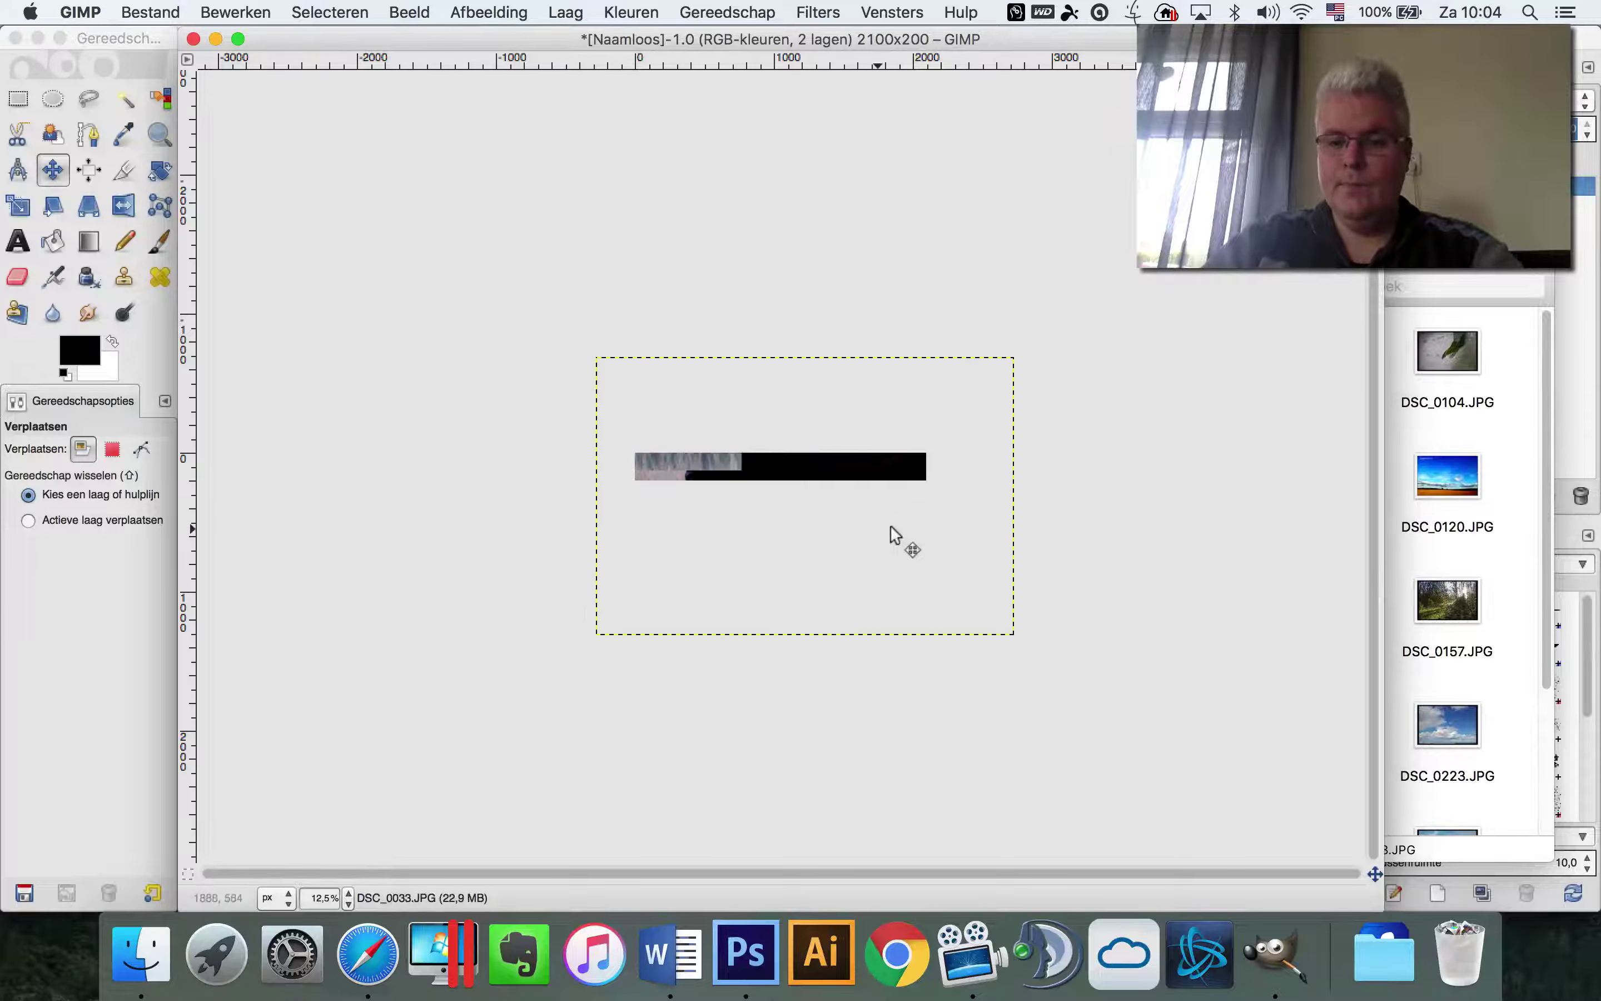
{"action": "mouse_move", "coordinate": [857, 476]}
{"action": "left_mouse_down"}
{"action": "mouse_move", "coordinate": [836, 442]}
{"action": "mouse_move", "coordinate": [855, 464]}
{"action": "left_mouse_up"}
{"action": "left_click", "coordinate": [853, 461]}
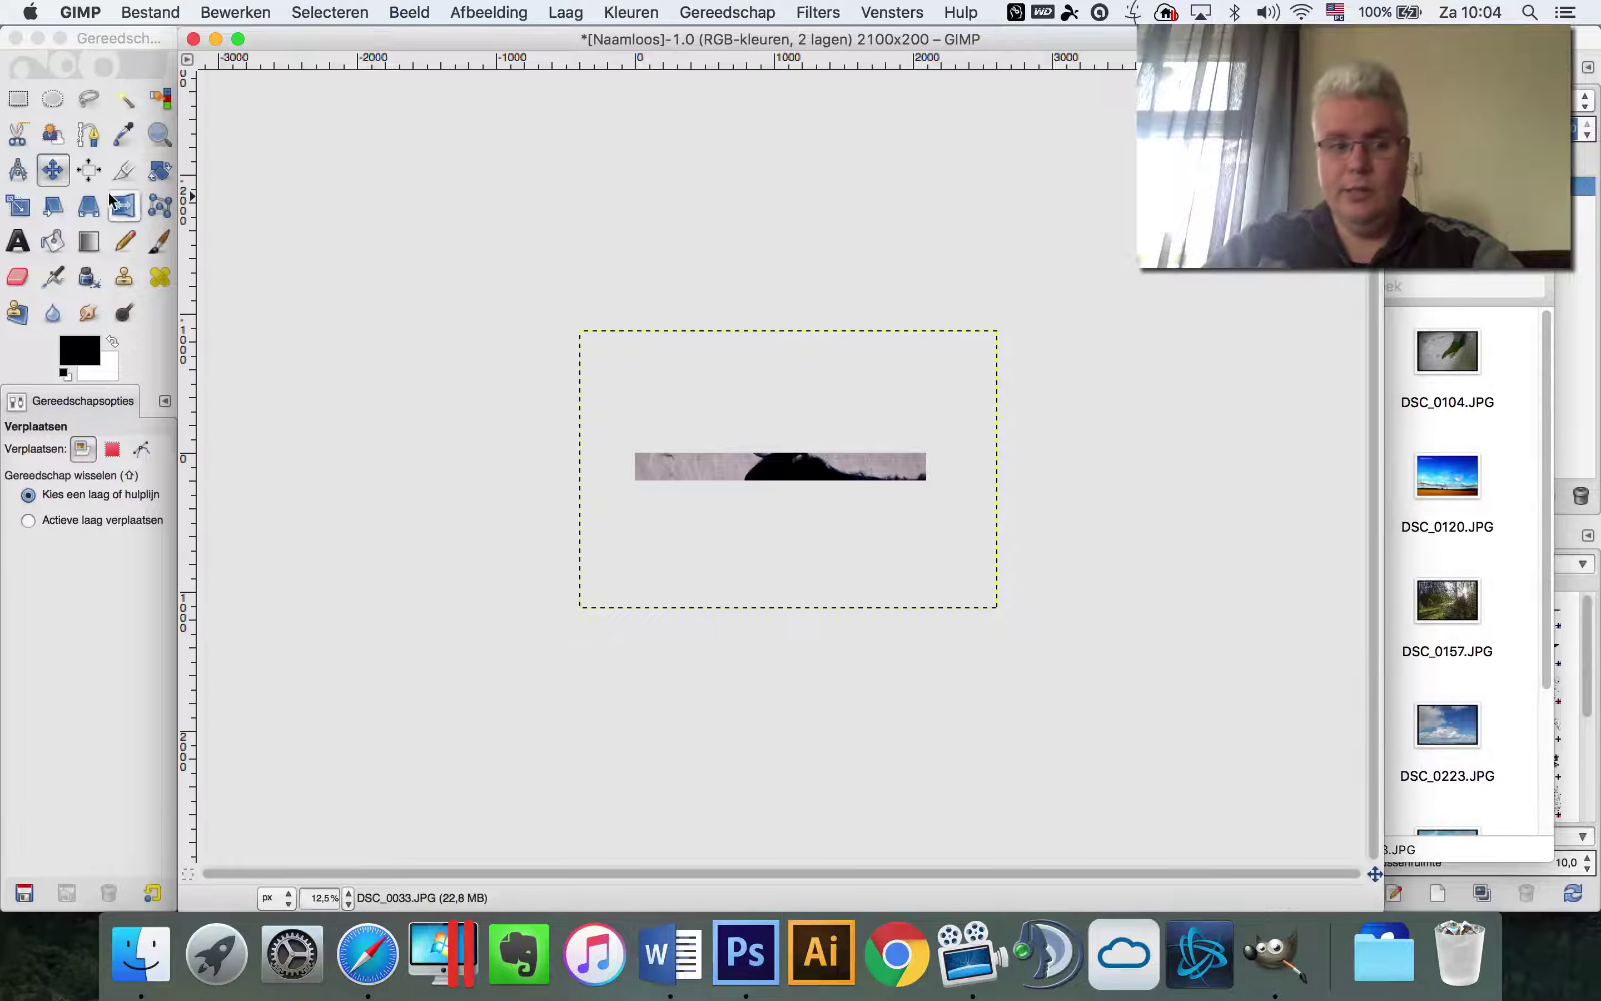
Start scaling the photo layer, try squashing its height, then reset it to original size
{"action": "left_click", "coordinate": [18, 208]}
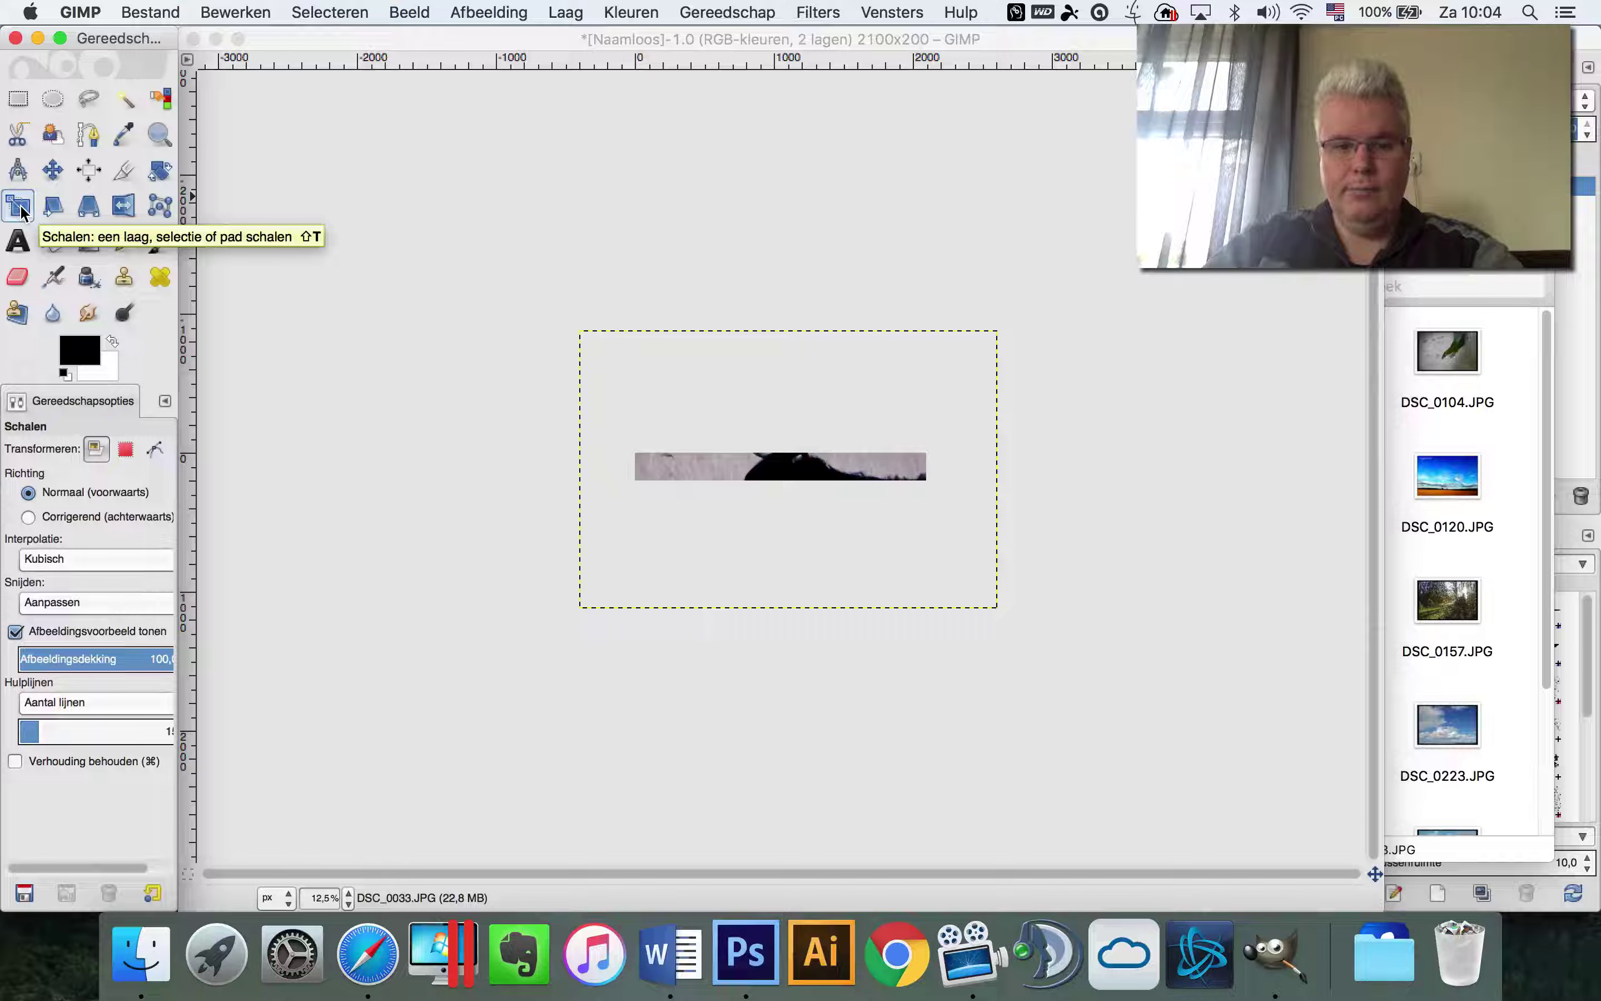
{"action": "left_click", "coordinate": [758, 397]}
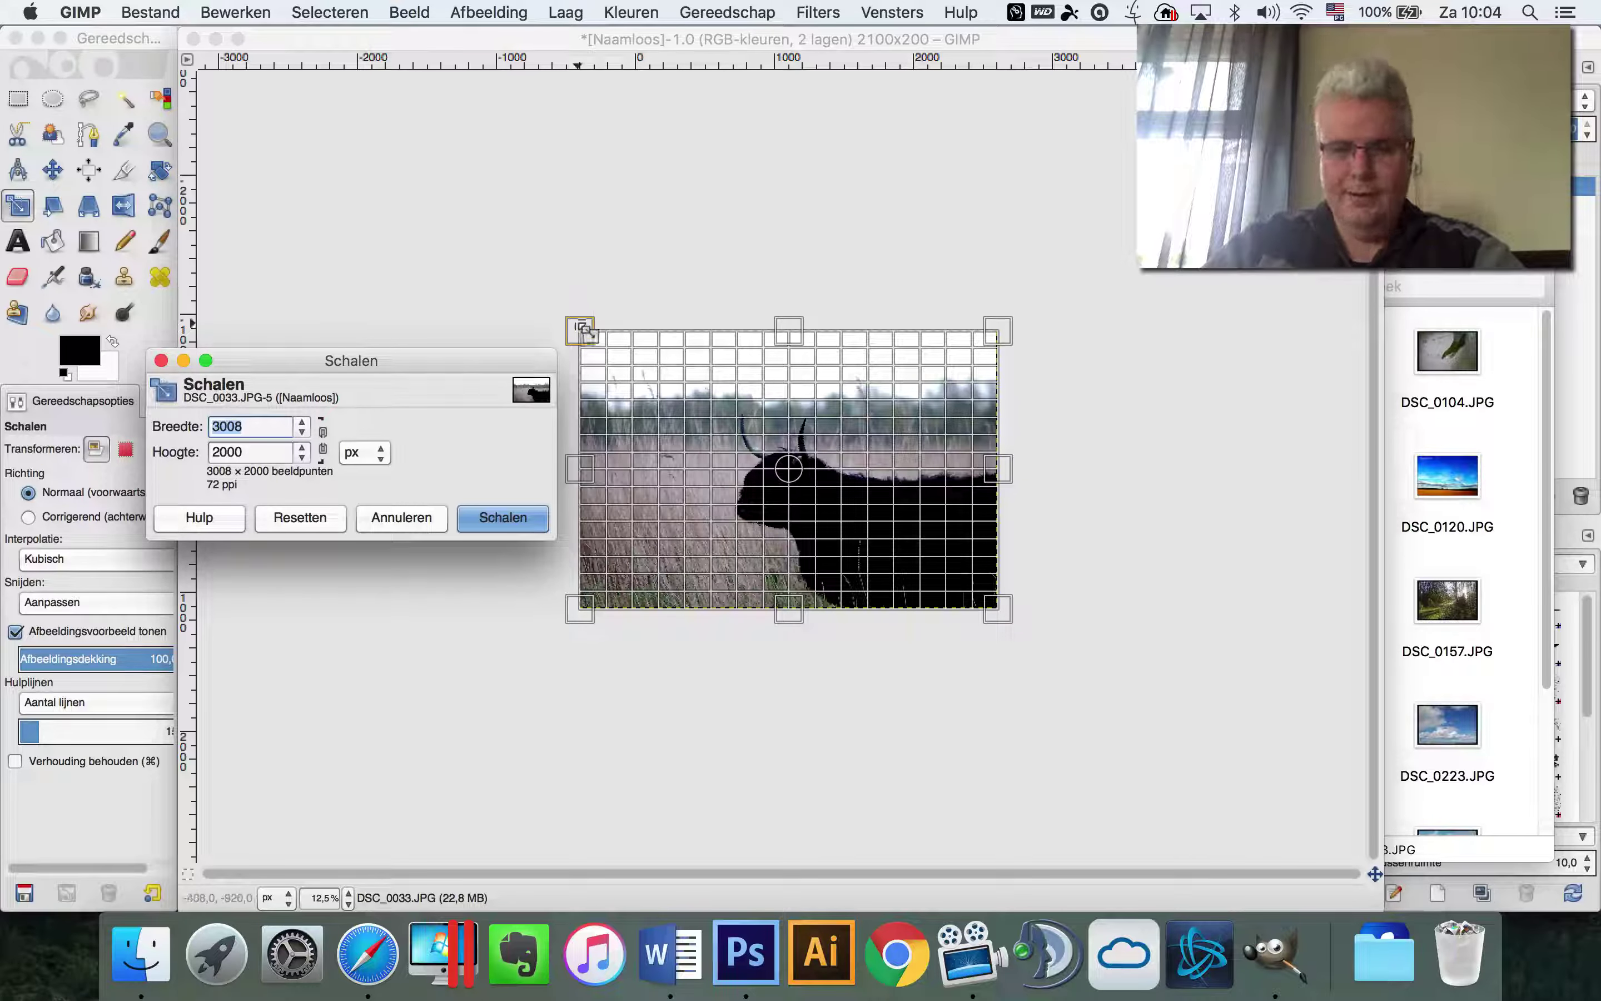
{"action": "left_click_drag", "start_coordinate": [580, 329], "coordinate": [578, 334]}
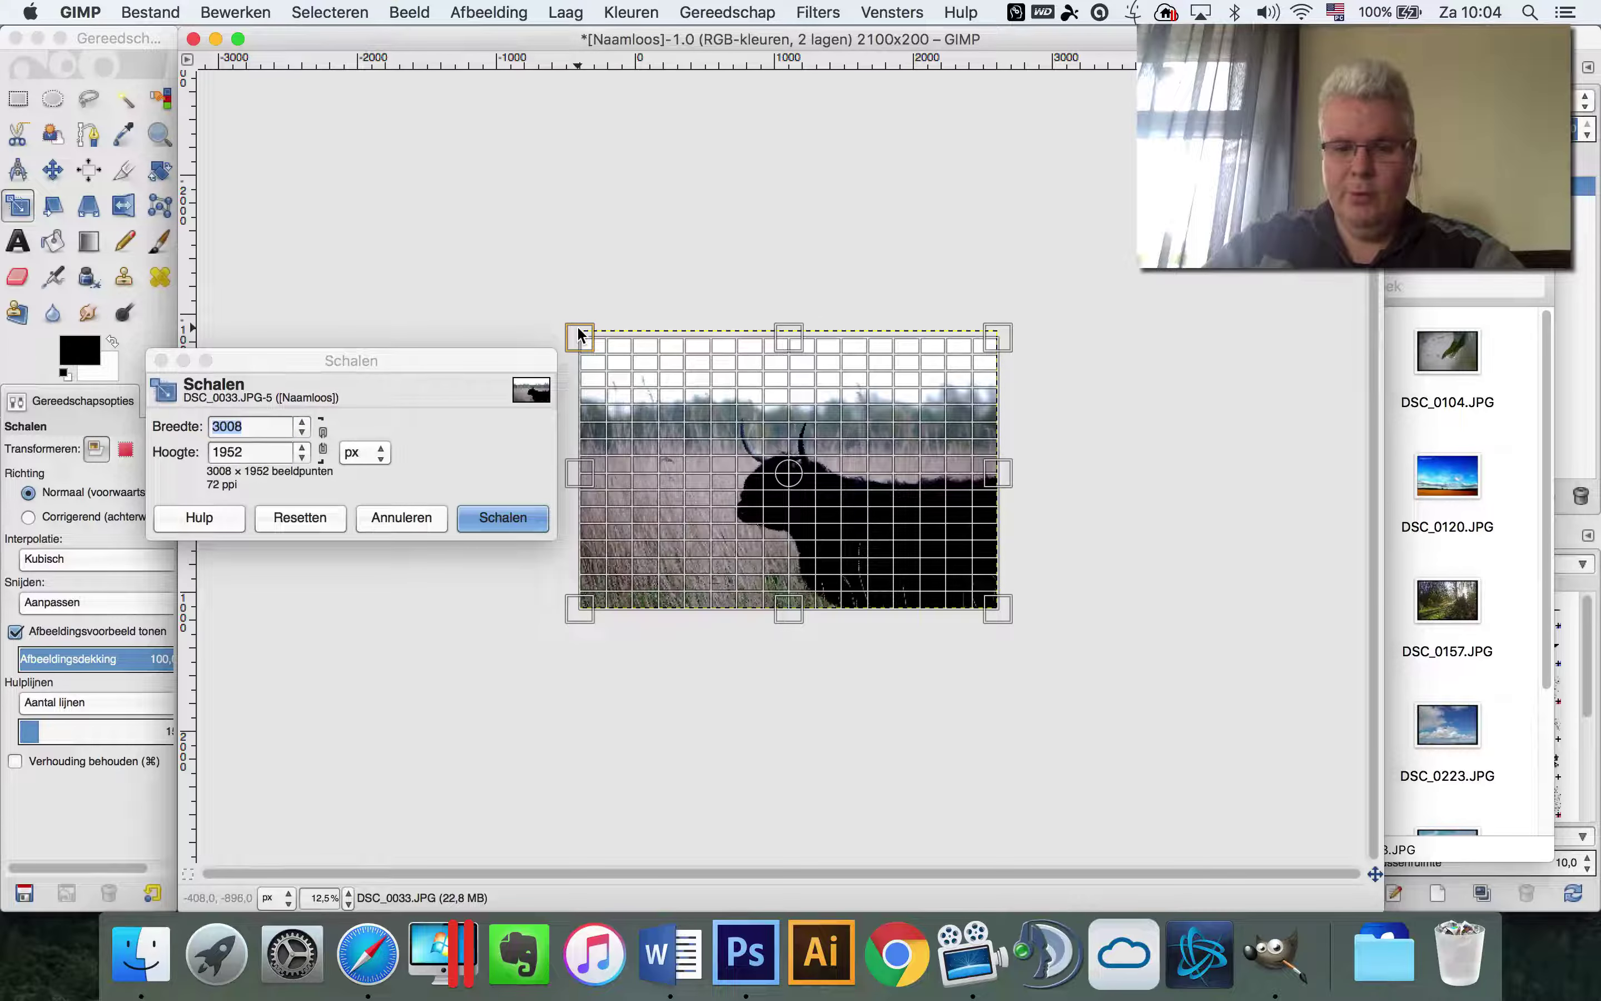
{"action": "mouse_move", "coordinate": [578, 328]}
{"action": "left_mouse_down"}
{"action": "mouse_move", "coordinate": [575, 511]}
{"action": "mouse_move", "coordinate": [832, 470]}
{"action": "mouse_move", "coordinate": [625, 347]}
{"action": "left_mouse_up"}
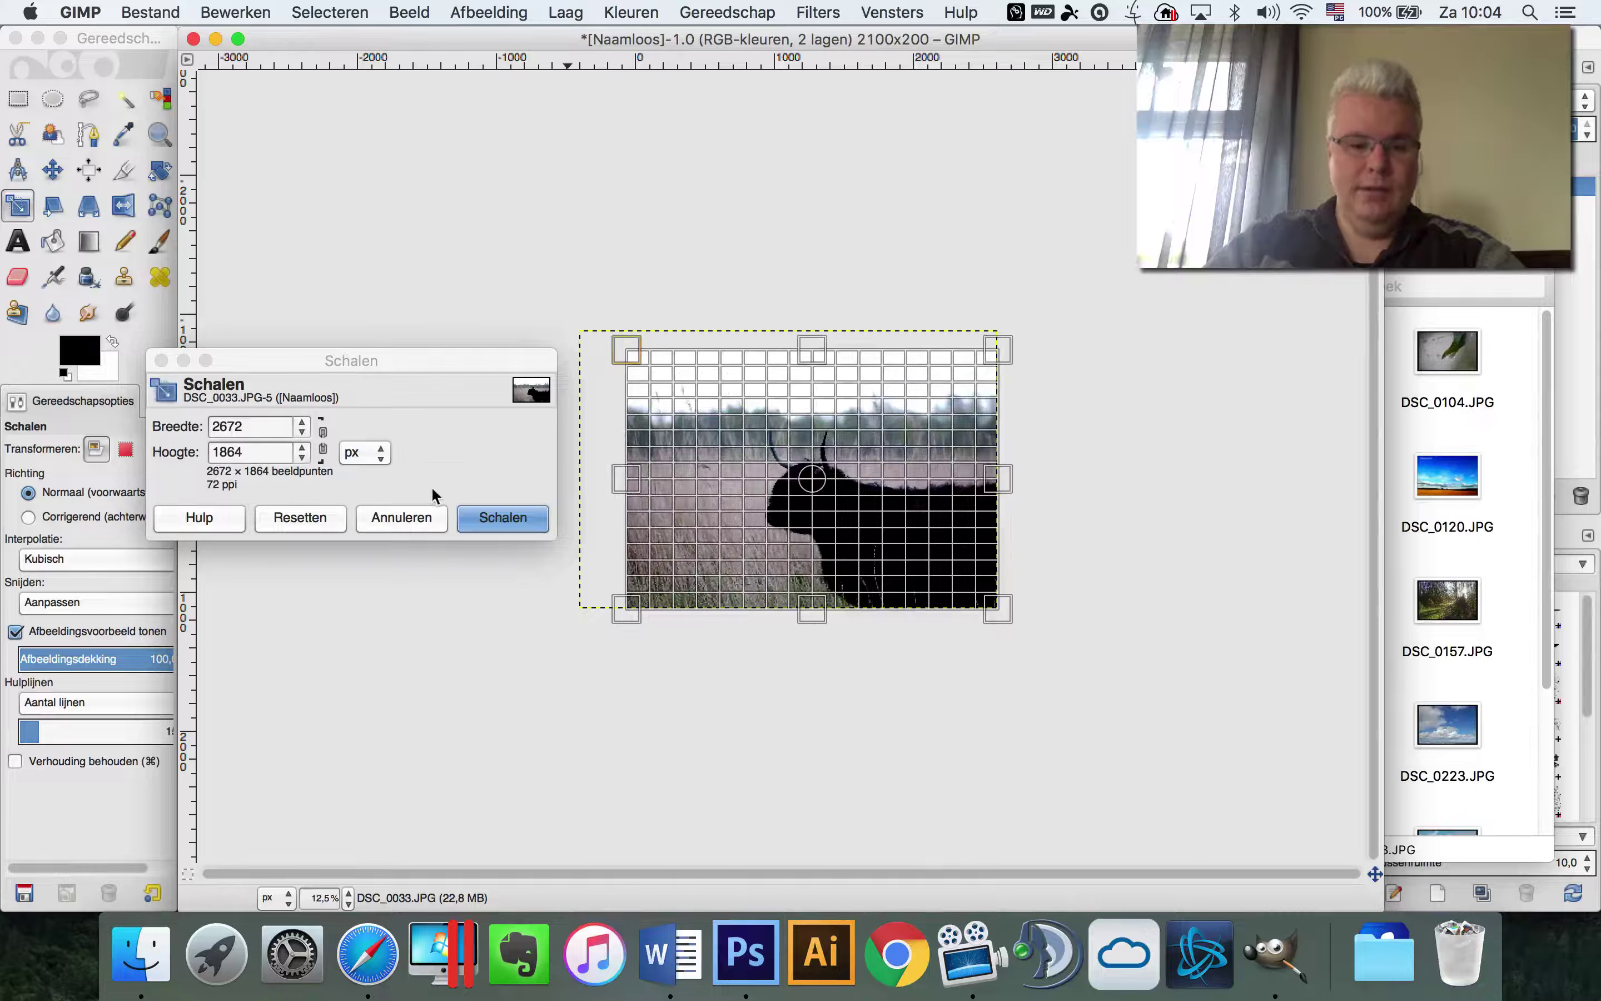
{"action": "left_click", "coordinate": [300, 518]}
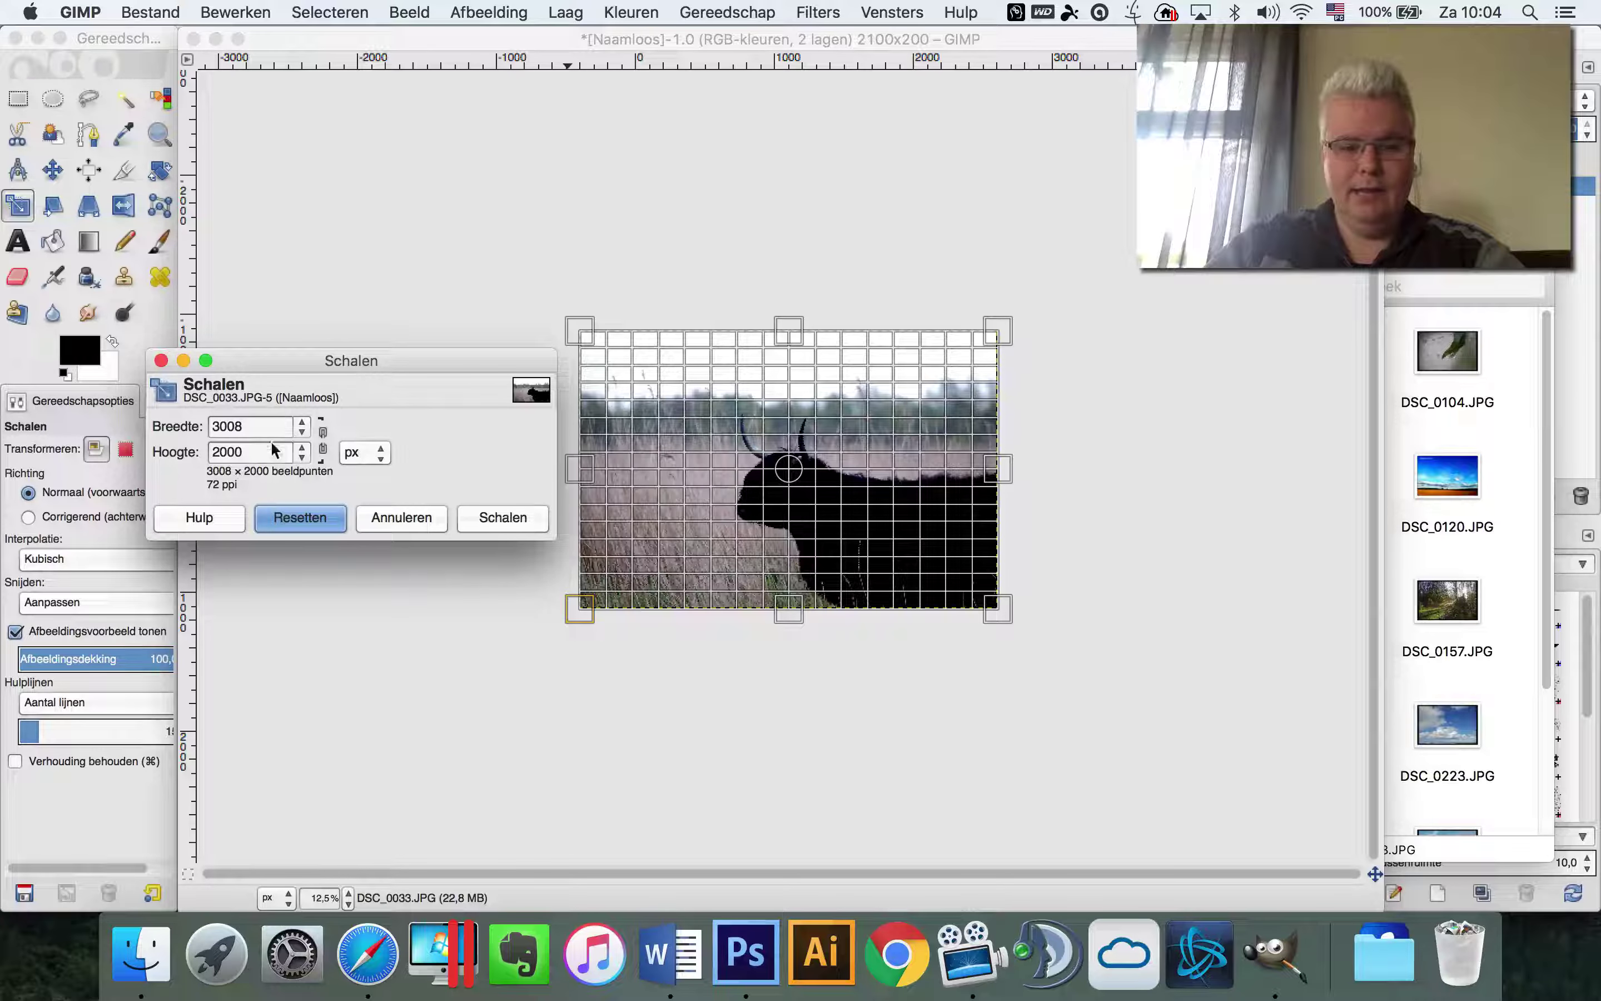
Lock the aspect ratio and scale the photo proportionally to 2118 × 1408 px
{"action": "left_click", "coordinate": [323, 441]}
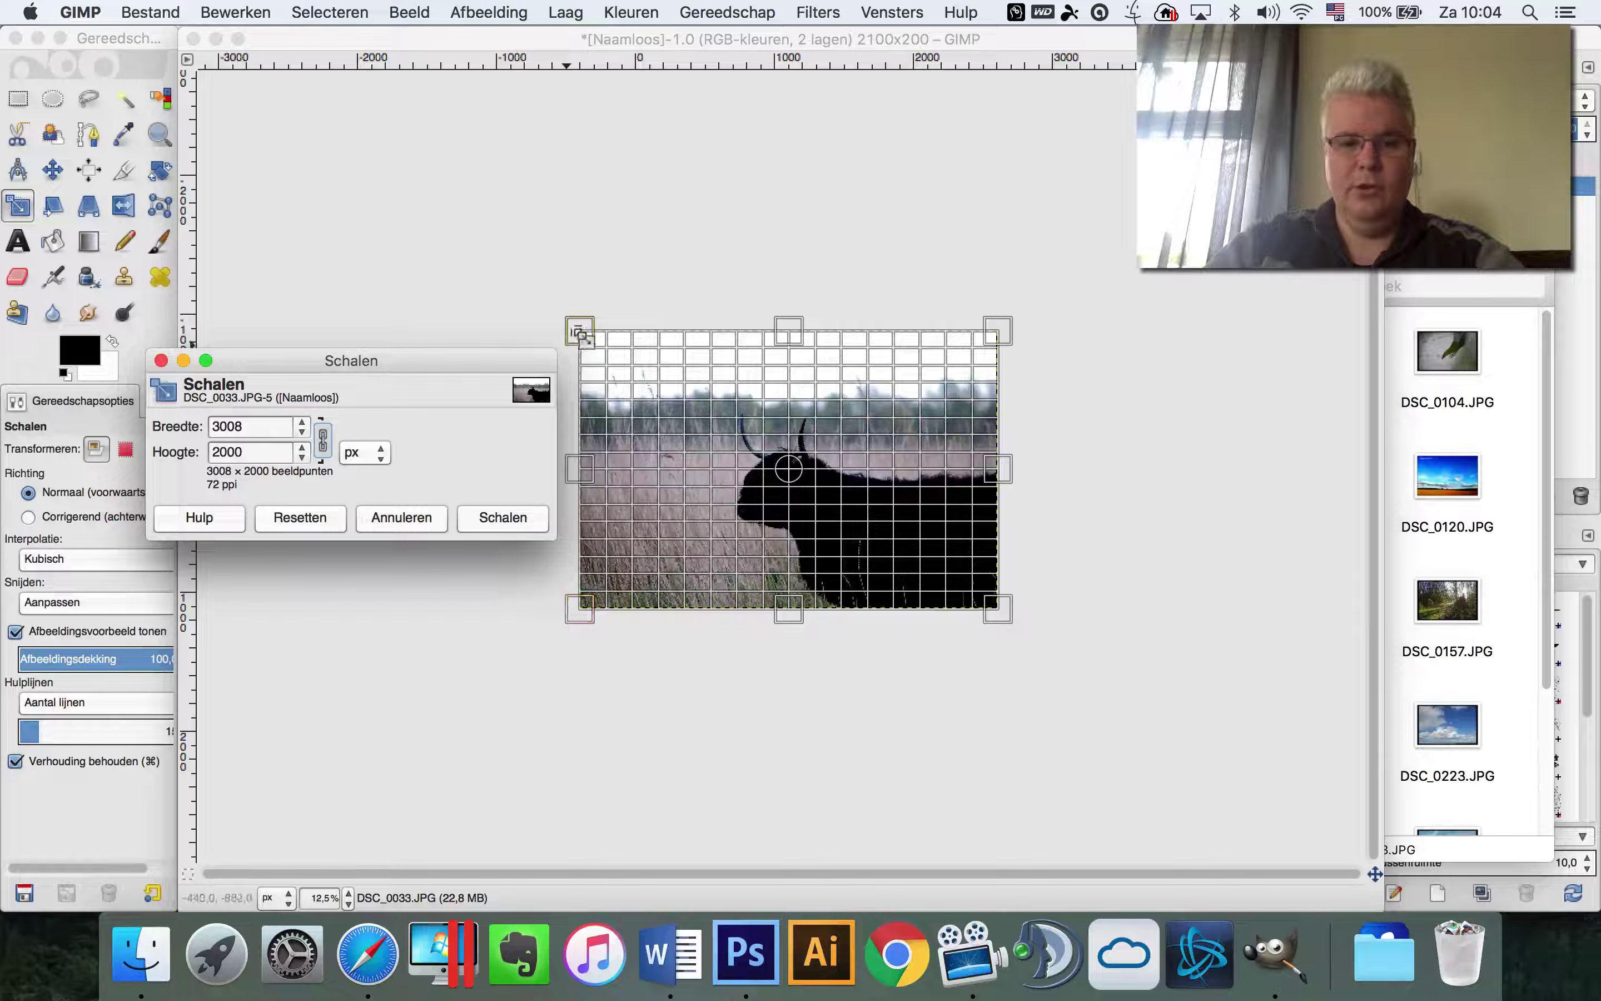
{"action": "mouse_move", "coordinate": [580, 331]}
{"action": "left_mouse_down"}
{"action": "mouse_move", "coordinate": [707, 452]}
{"action": "mouse_move", "coordinate": [755, 455]}
{"action": "left_mouse_up"}
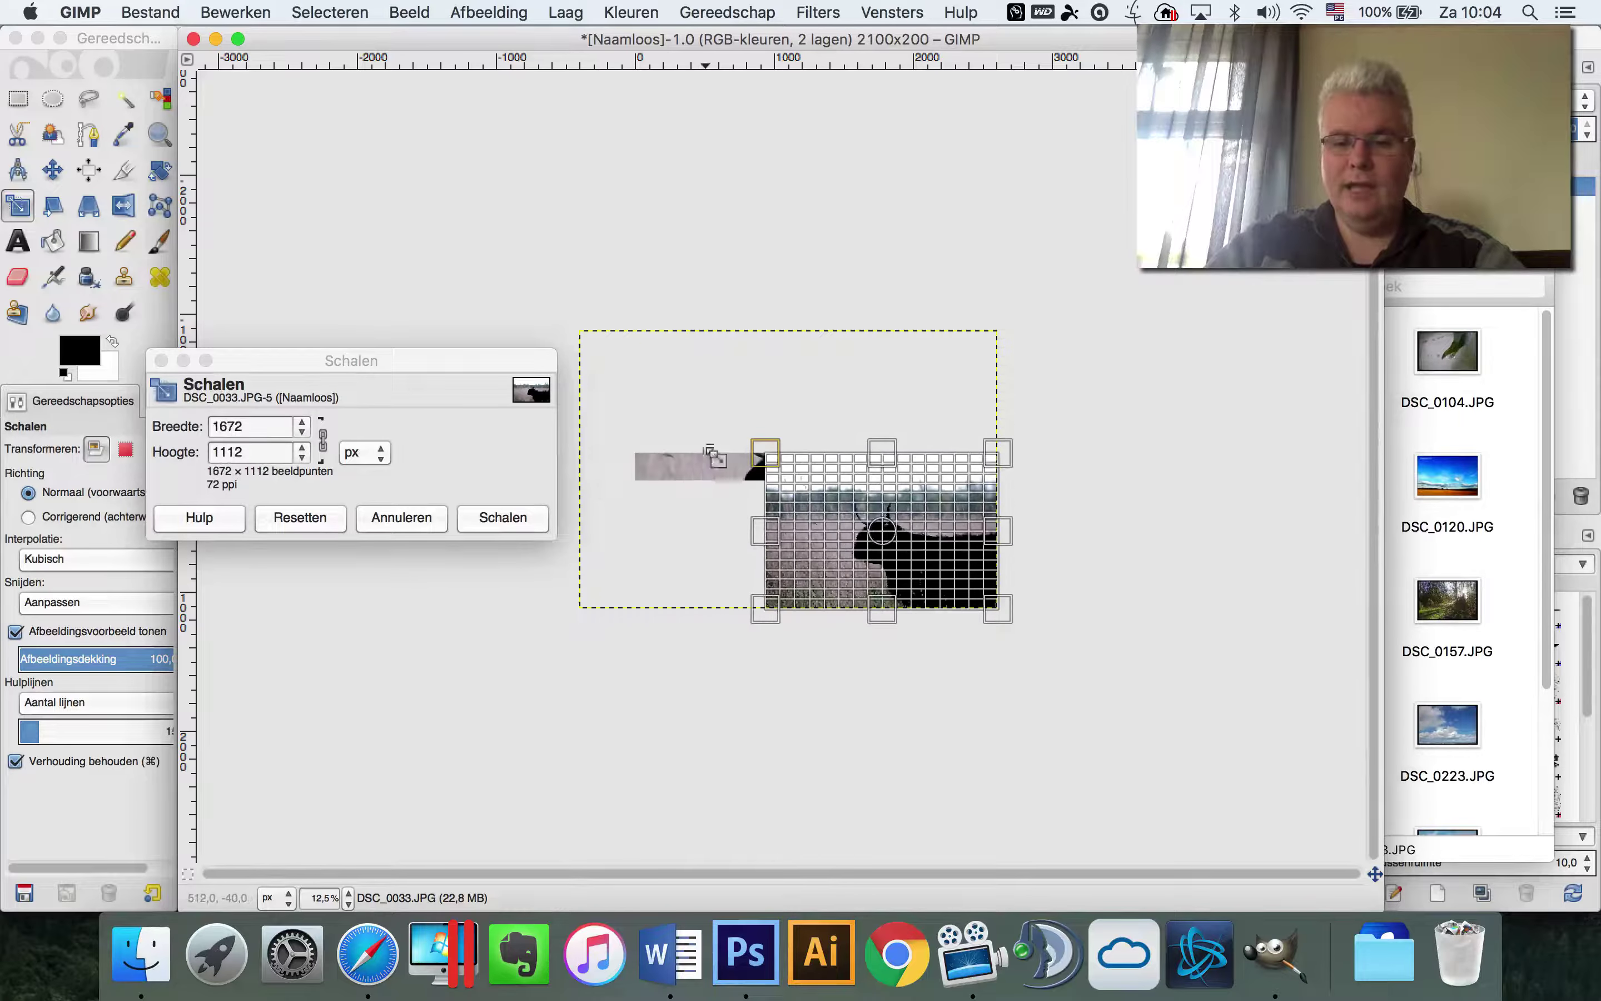
{"action": "left_click_drag", "start_coordinate": [916, 515], "coordinate": [876, 543]}
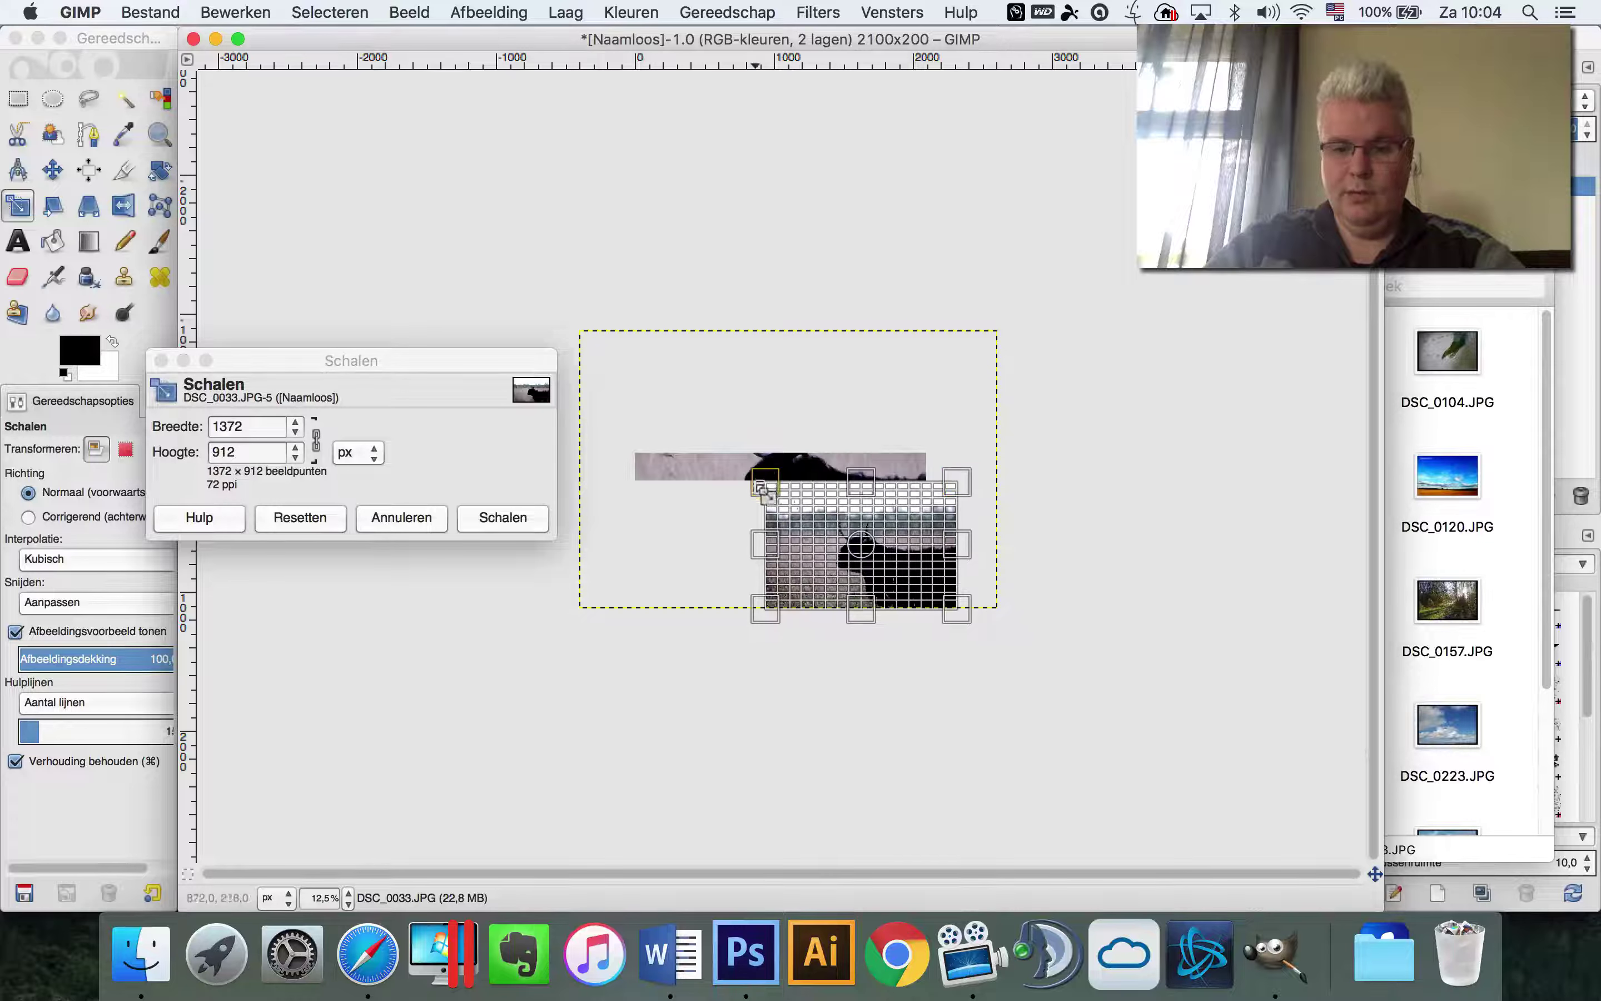
{"action": "mouse_move", "coordinate": [765, 612]}
{"action": "left_mouse_down"}
{"action": "mouse_move", "coordinate": [672, 633]}
{"action": "mouse_move", "coordinate": [591, 689]}
{"action": "left_mouse_up"}
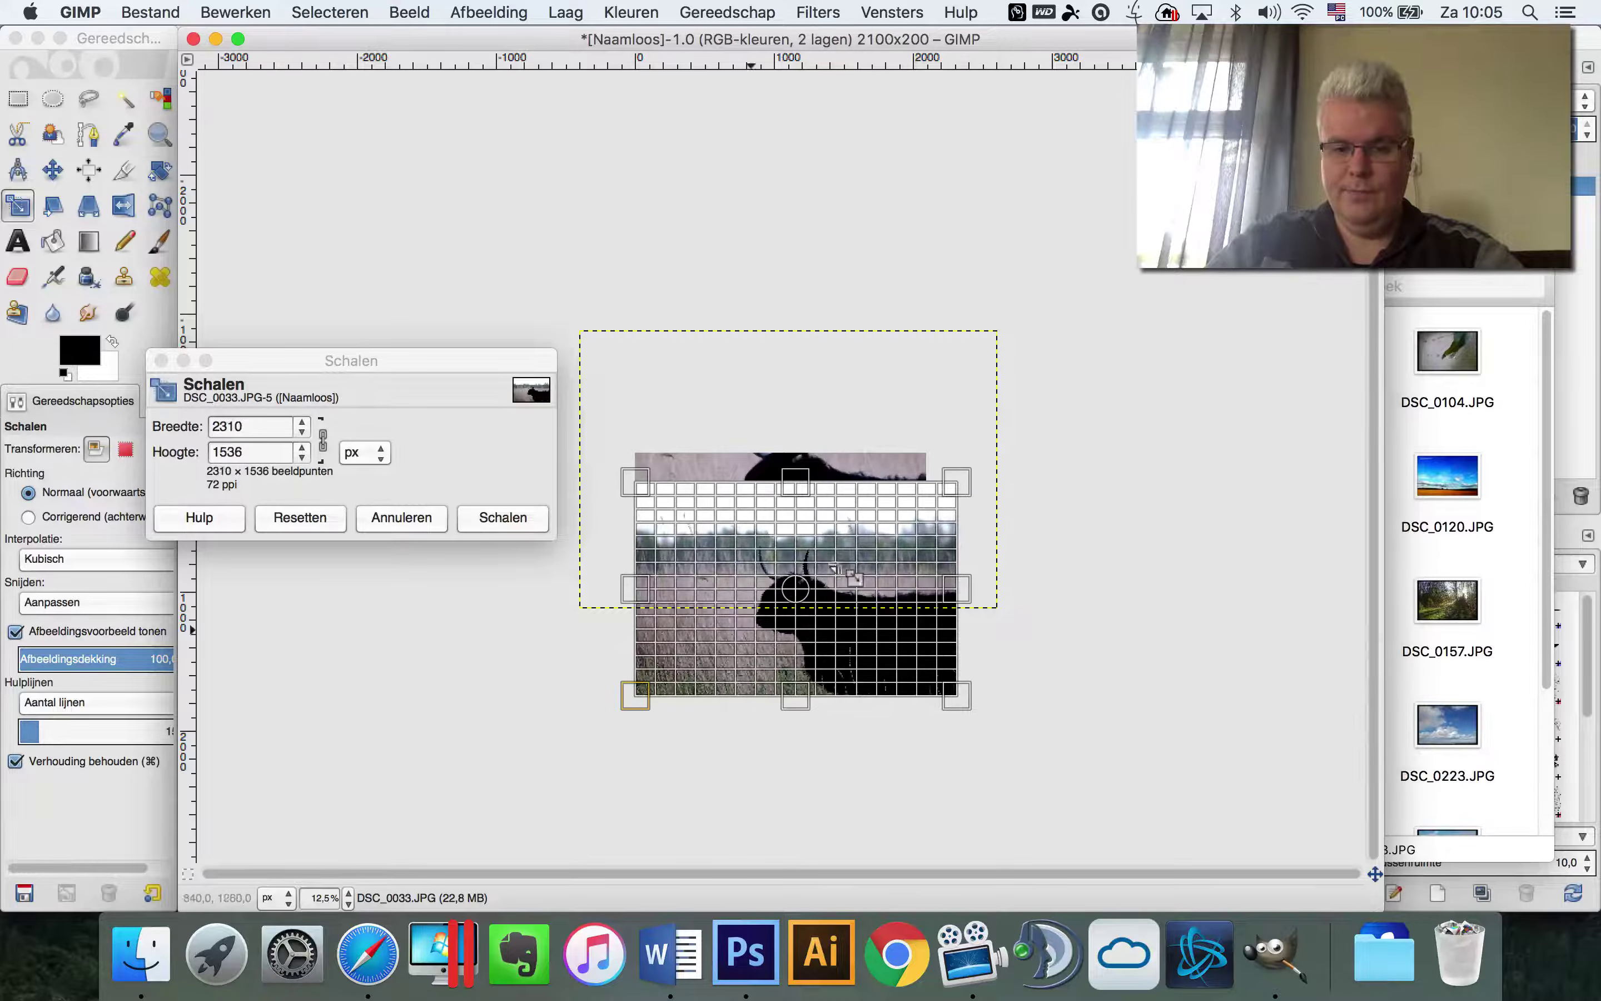
{"action": "left_click_drag", "start_coordinate": [977, 494], "coordinate": [951, 513]}
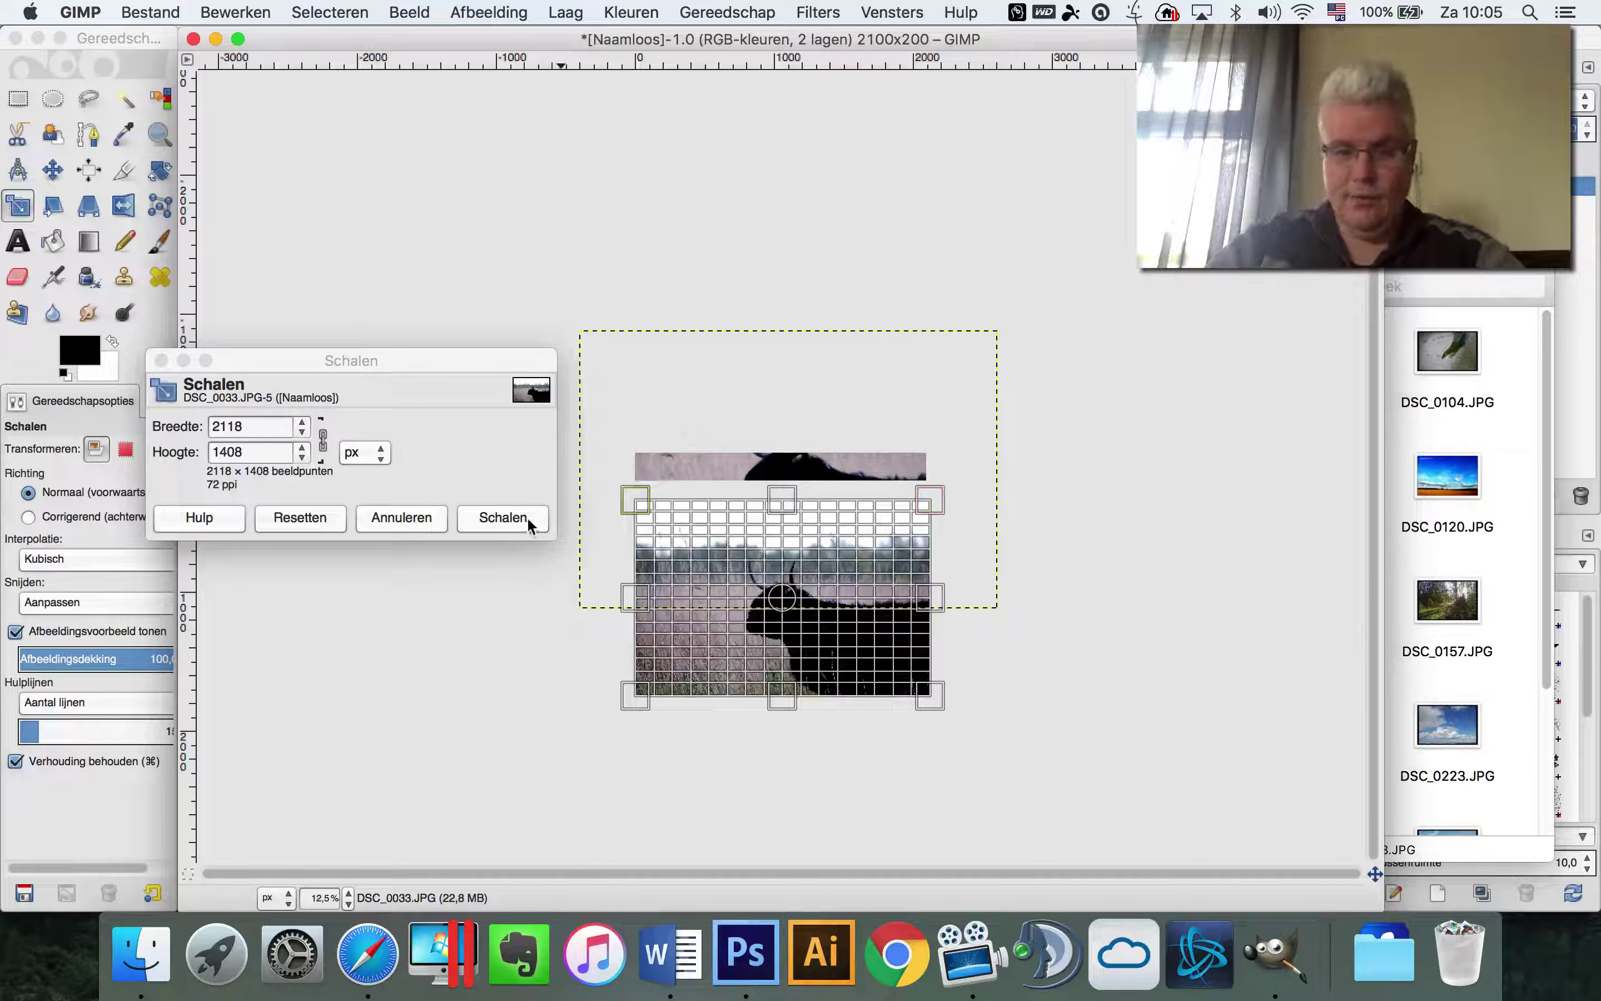
{"action": "left_click", "coordinate": [528, 522]}
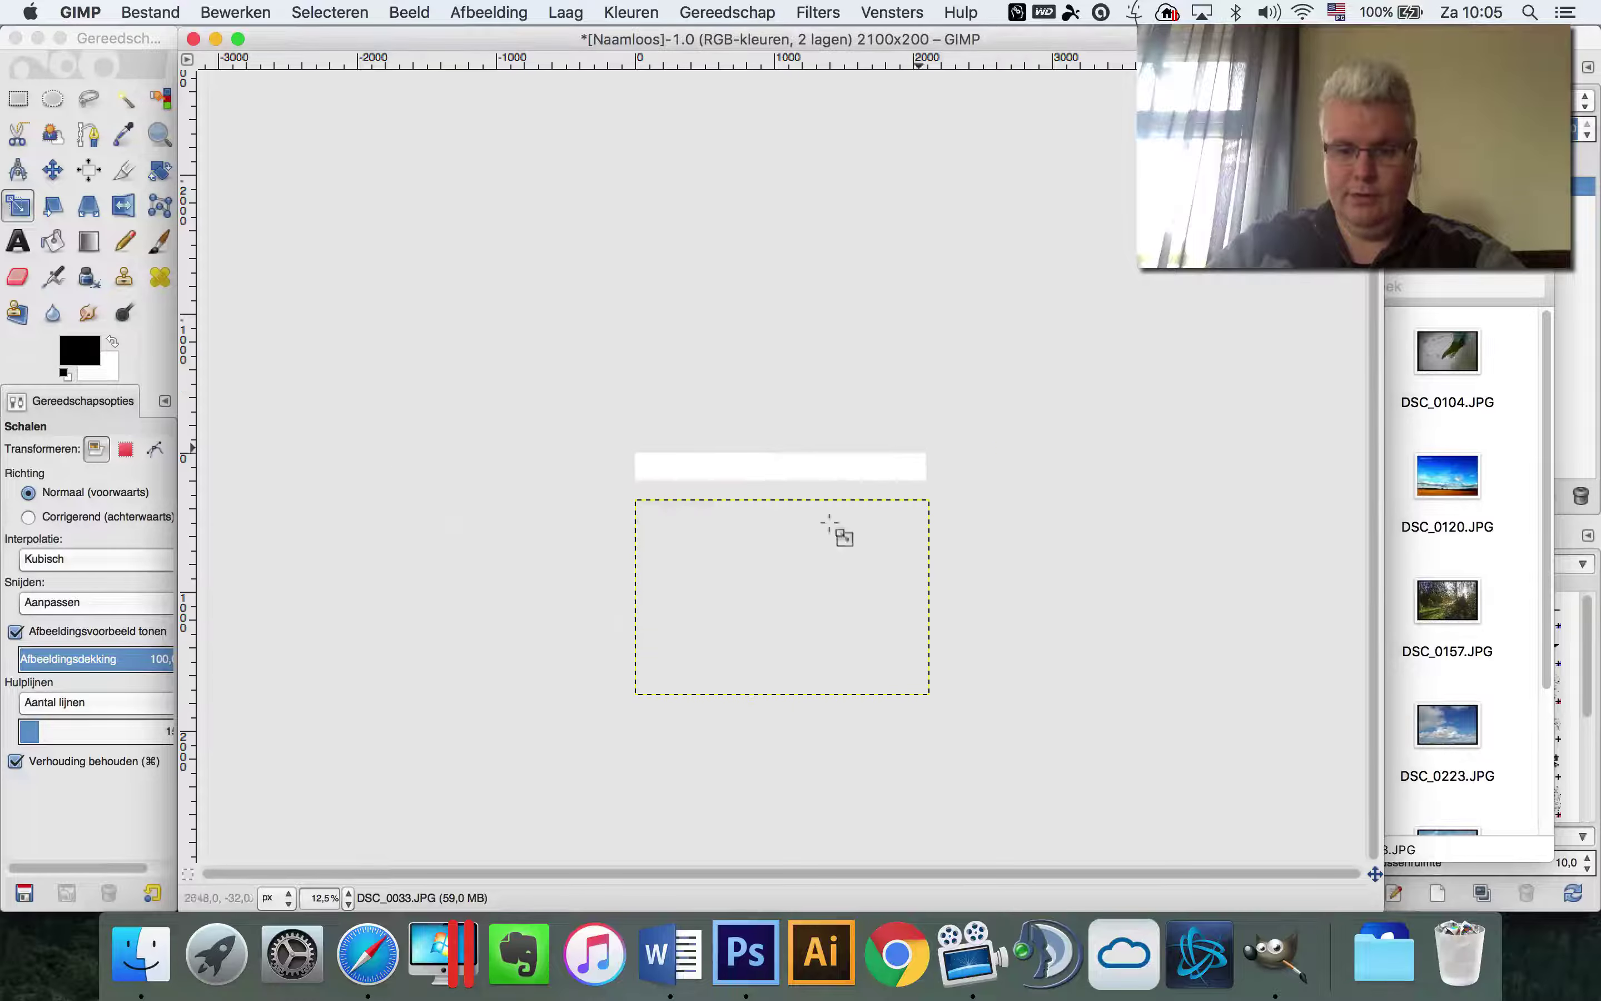
Move the scaled photo up over the banner, then lower it about 40 px to frame grass and cow
{"action": "left_click", "coordinate": [53, 170]}
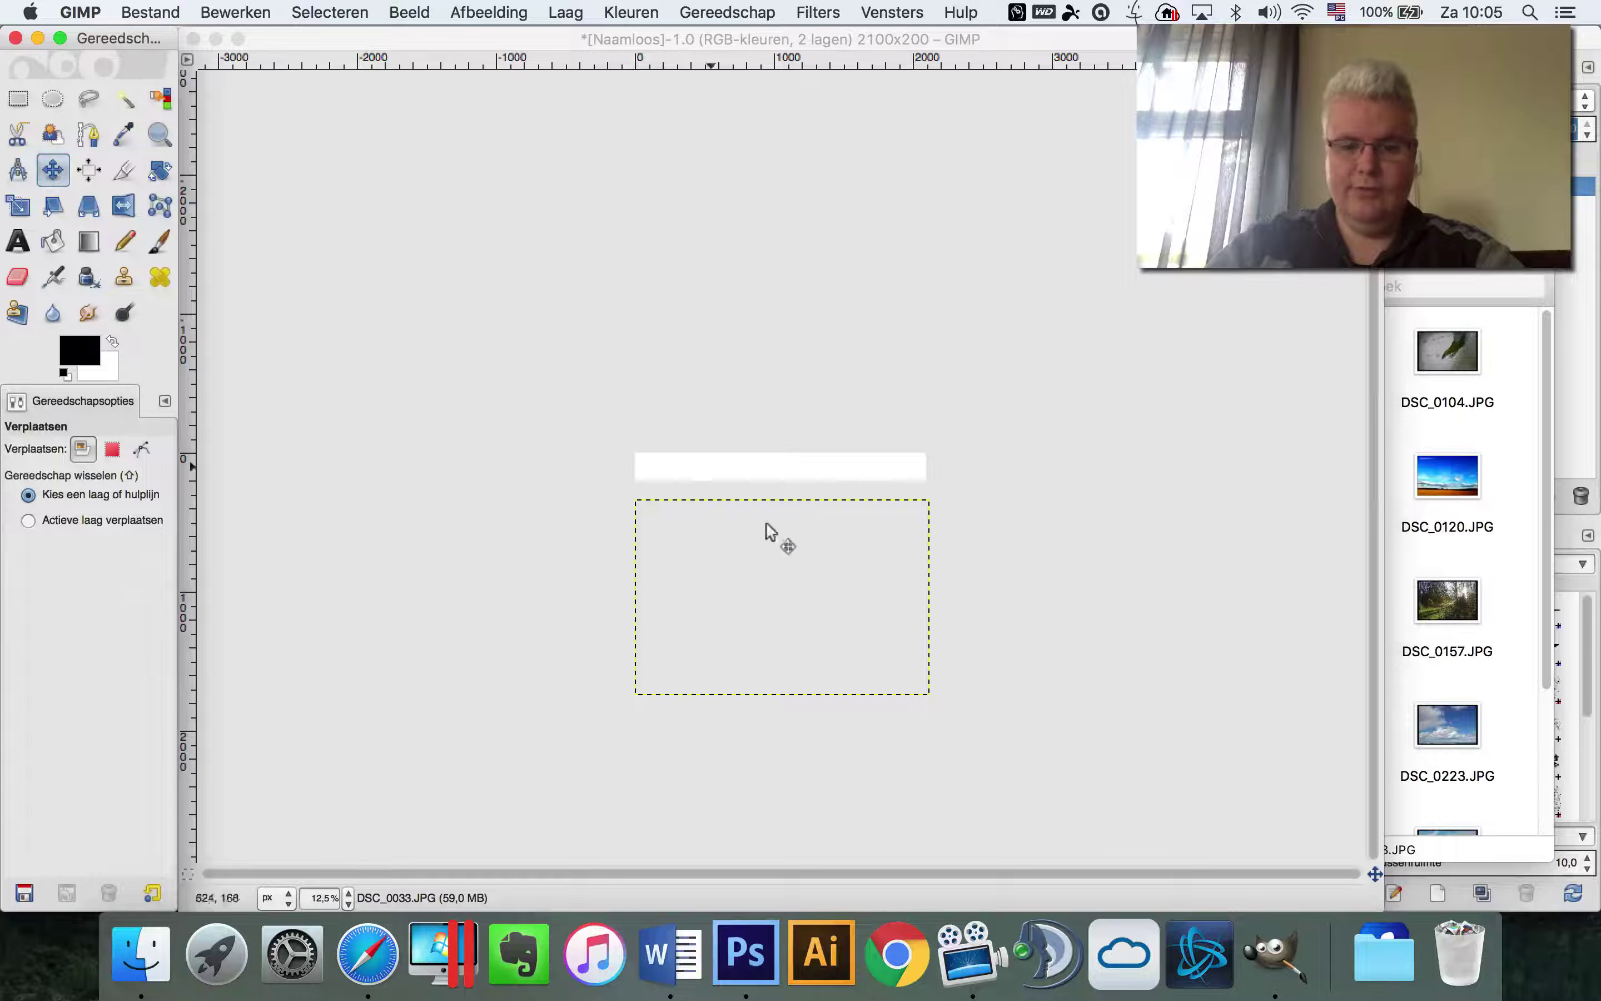
{"action": "mouse_move", "coordinate": [804, 553]}
{"action": "left_mouse_down"}
{"action": "mouse_move", "coordinate": [814, 462]}
{"action": "mouse_move", "coordinate": [813, 483]}
{"action": "left_mouse_up"}
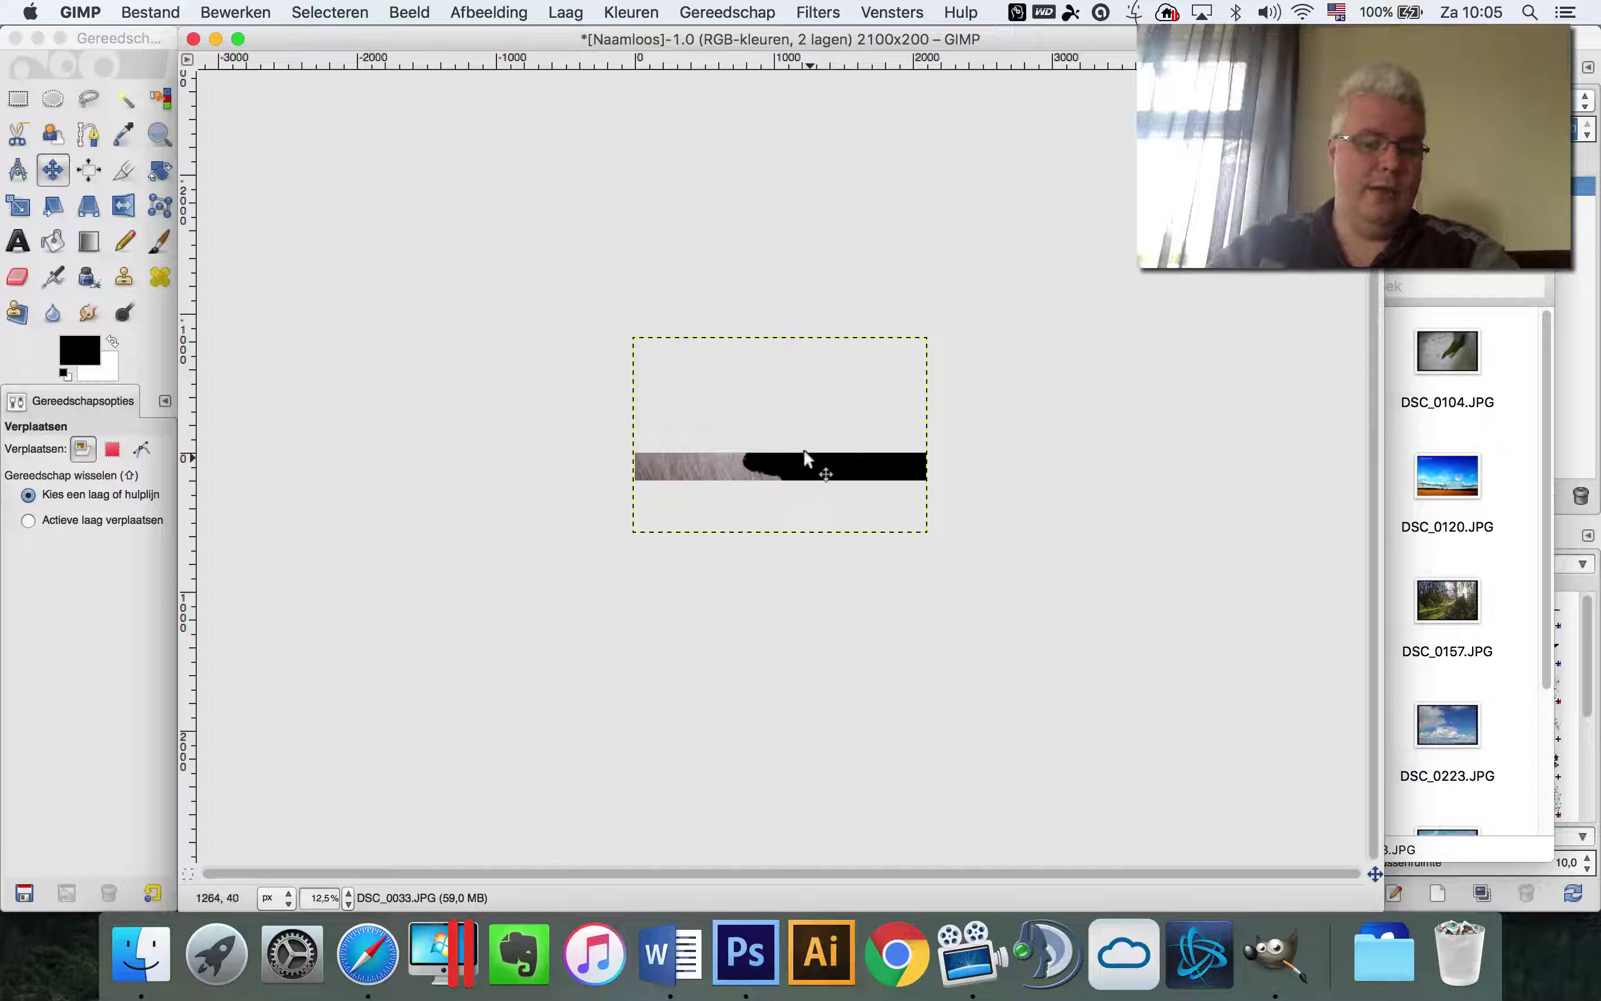
{"action": "left_click_drag", "start_coordinate": [804, 453], "coordinate": [809, 469]}
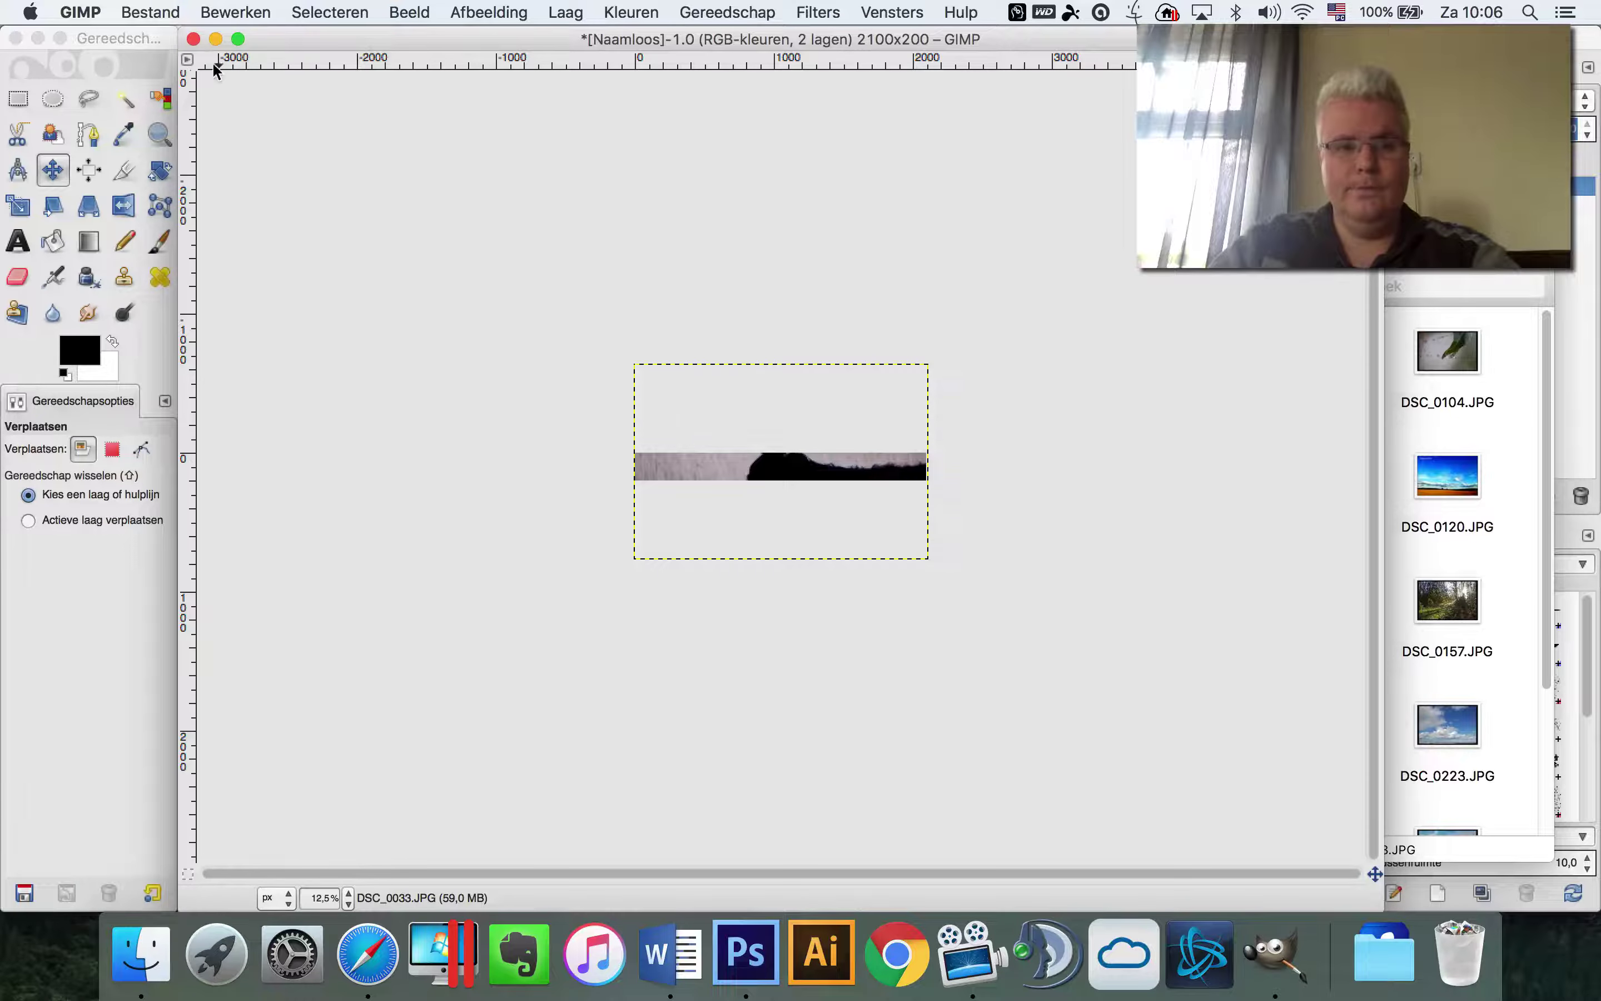
{"action": "left_click", "coordinate": [154, 14]}
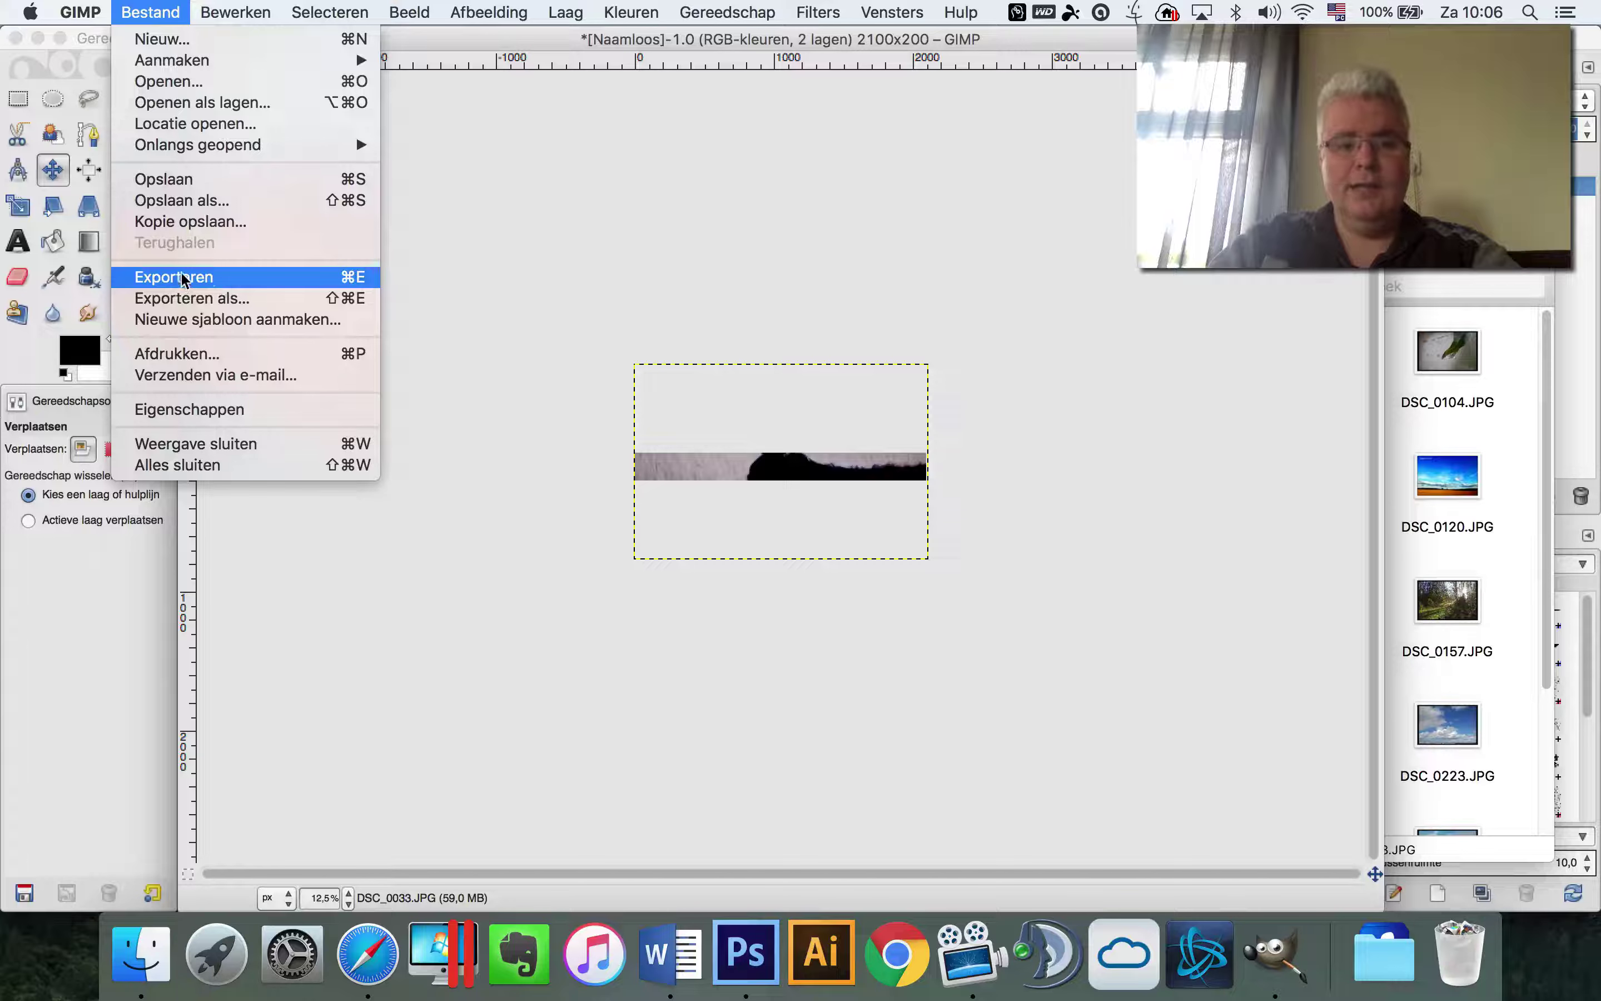
Open the Exporteren dialog, proposing Naamloos.png in Documents, and click into the name field
{"action": "left_click", "coordinate": [196, 278]}
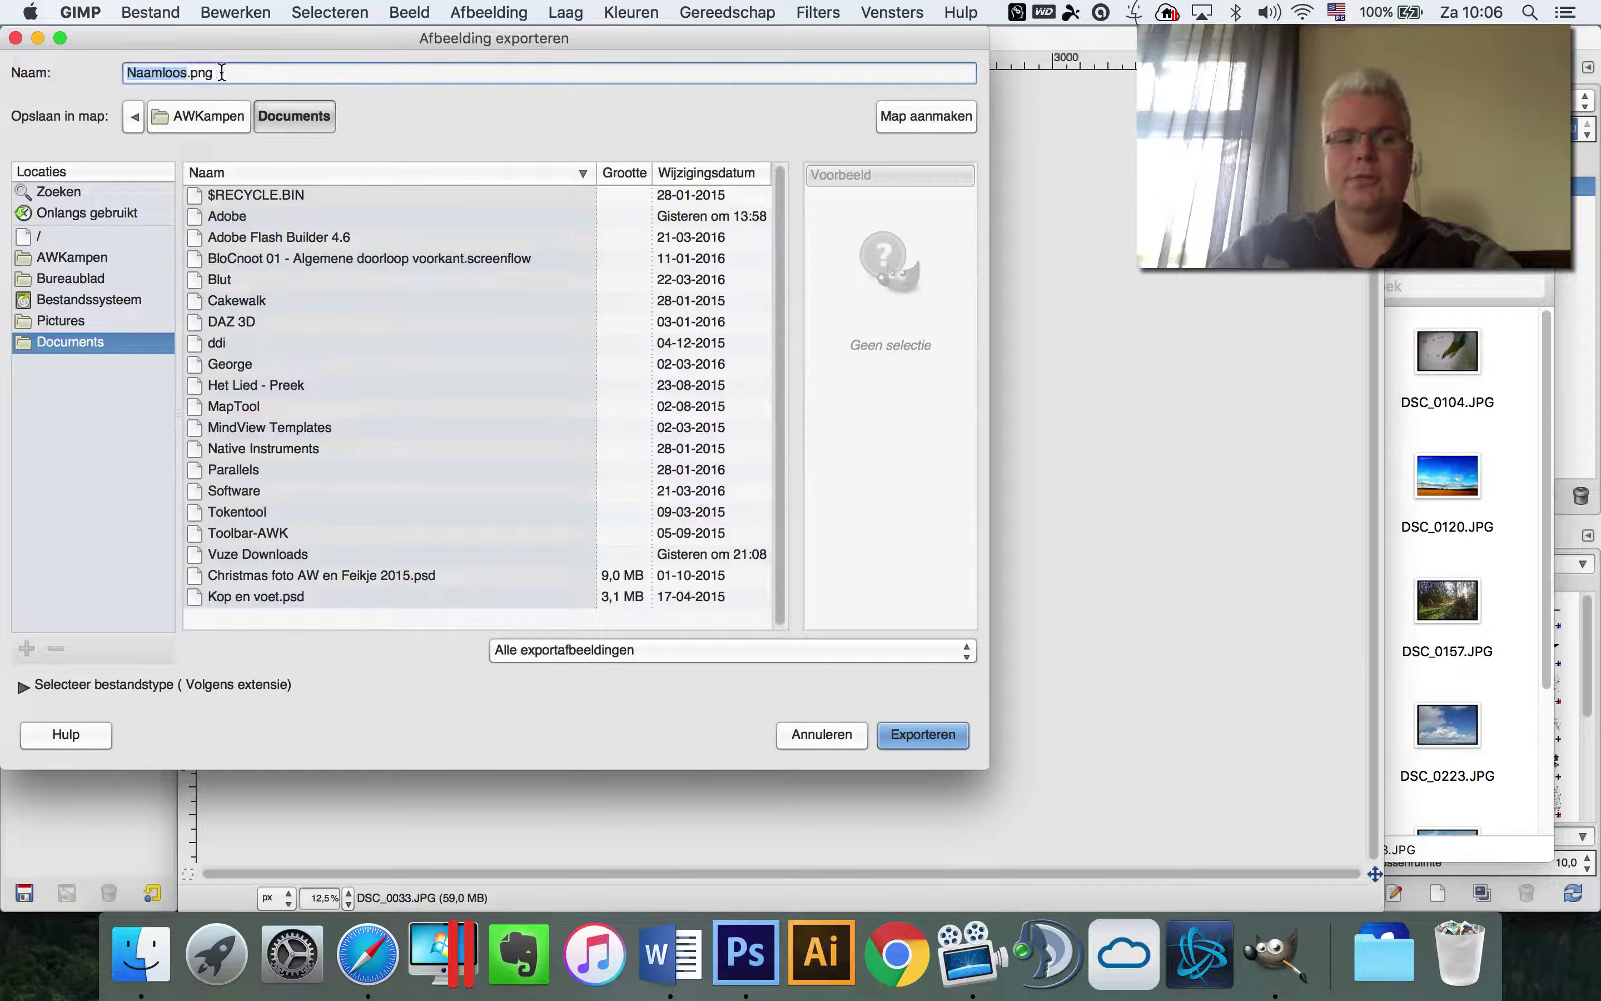
{"action": "left_click_drag", "start_coordinate": [222, 72], "coordinate": [196, 74]}
{"action": "left_click", "coordinate": [242, 75]}
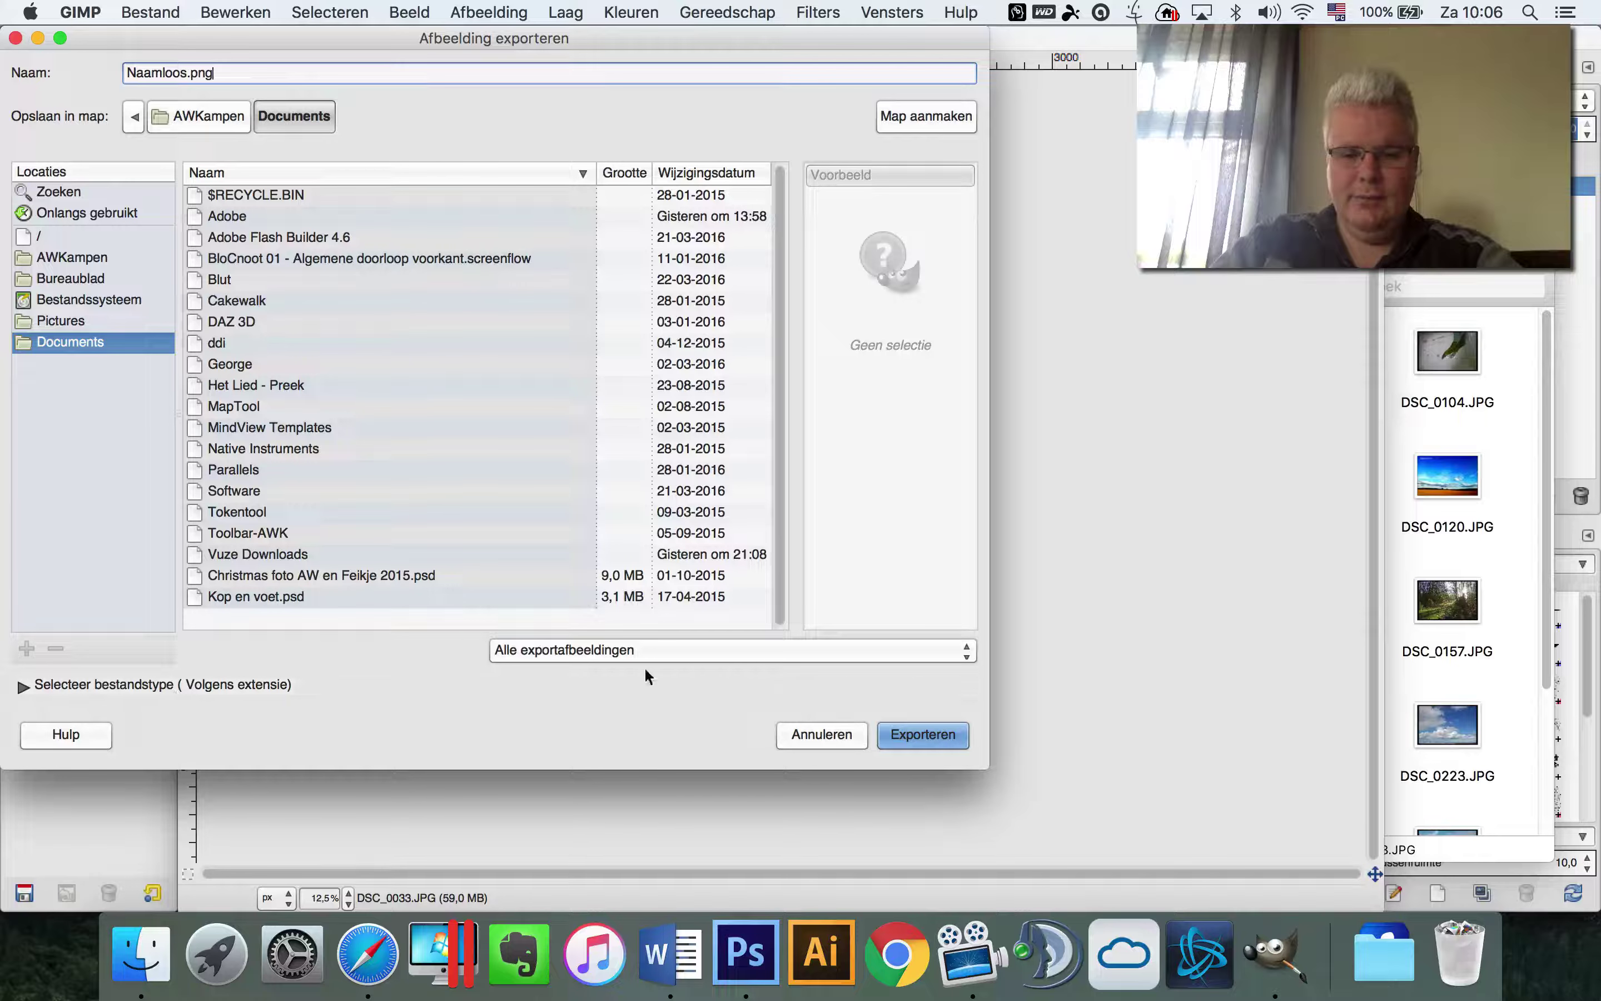
Set the export file type to JPEG-afbeelding, making it Naamloos.jpg, then bring Safari forward
{"action": "left_click", "coordinate": [967, 652]}
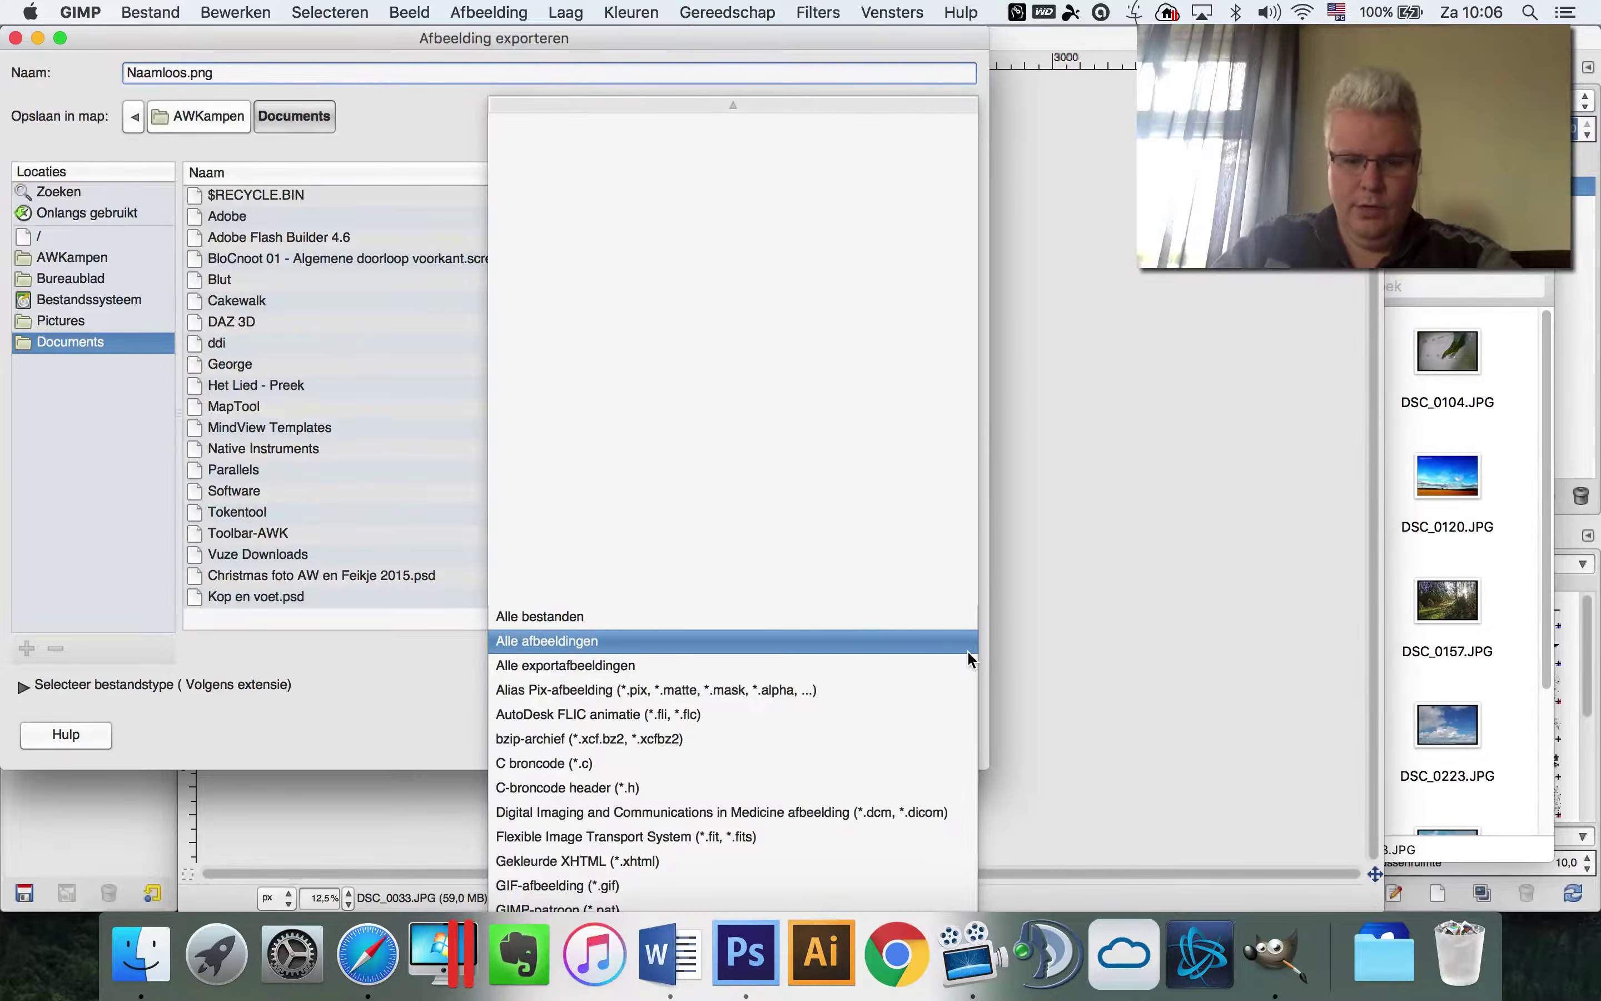
{"action": "scroll", "coordinate": [915, 728], "scroll_direction": "down", "scroll_amount": 3}
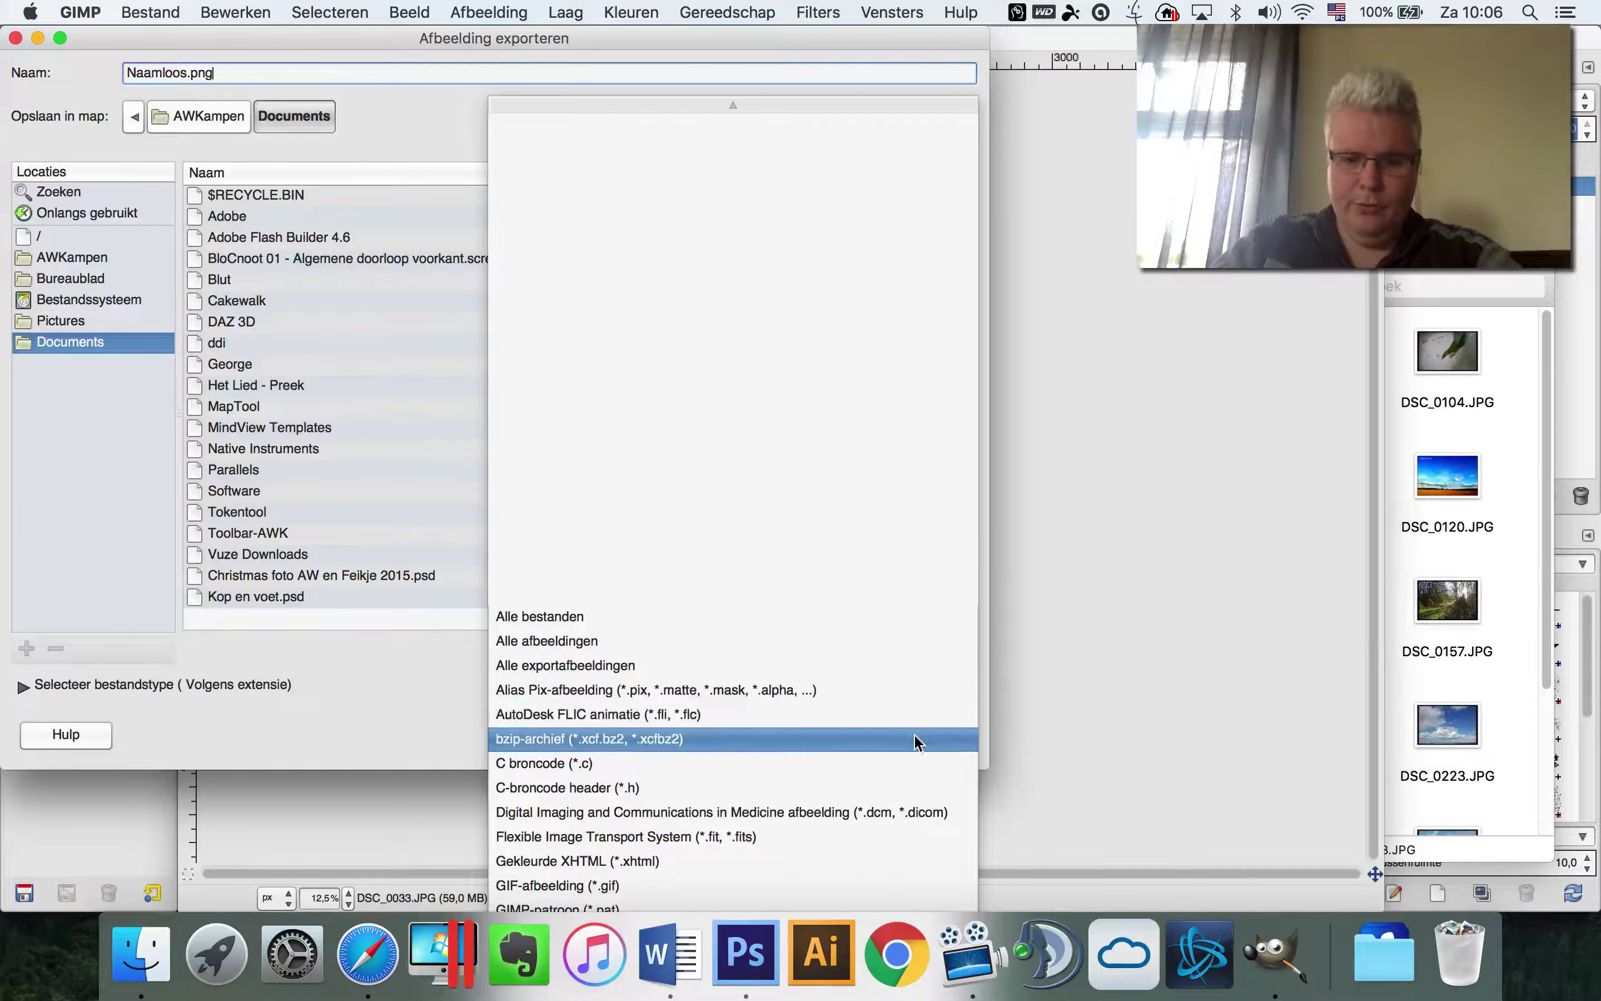
{"action": "scroll", "coordinate": [915, 733], "scroll_direction": "down", "scroll_amount": 3}
{"action": "scroll", "coordinate": [914, 734], "scroll_direction": "down", "scroll_amount": 1}
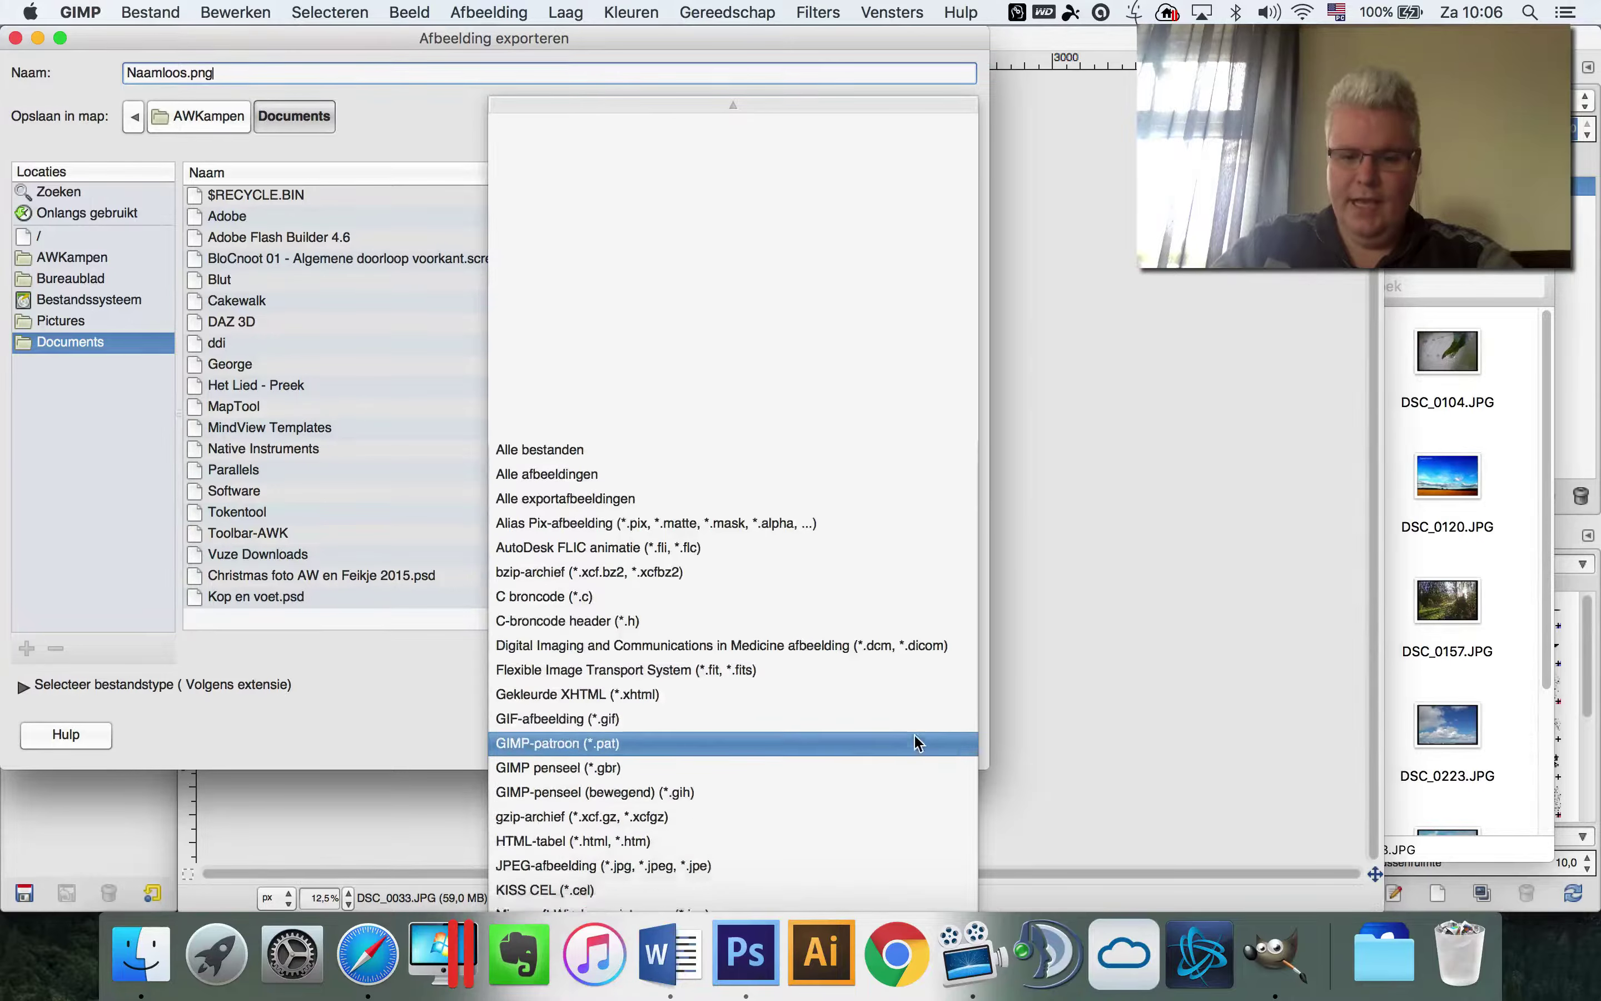
{"action": "scroll", "coordinate": [915, 734], "scroll_direction": "down", "scroll_amount": 2}
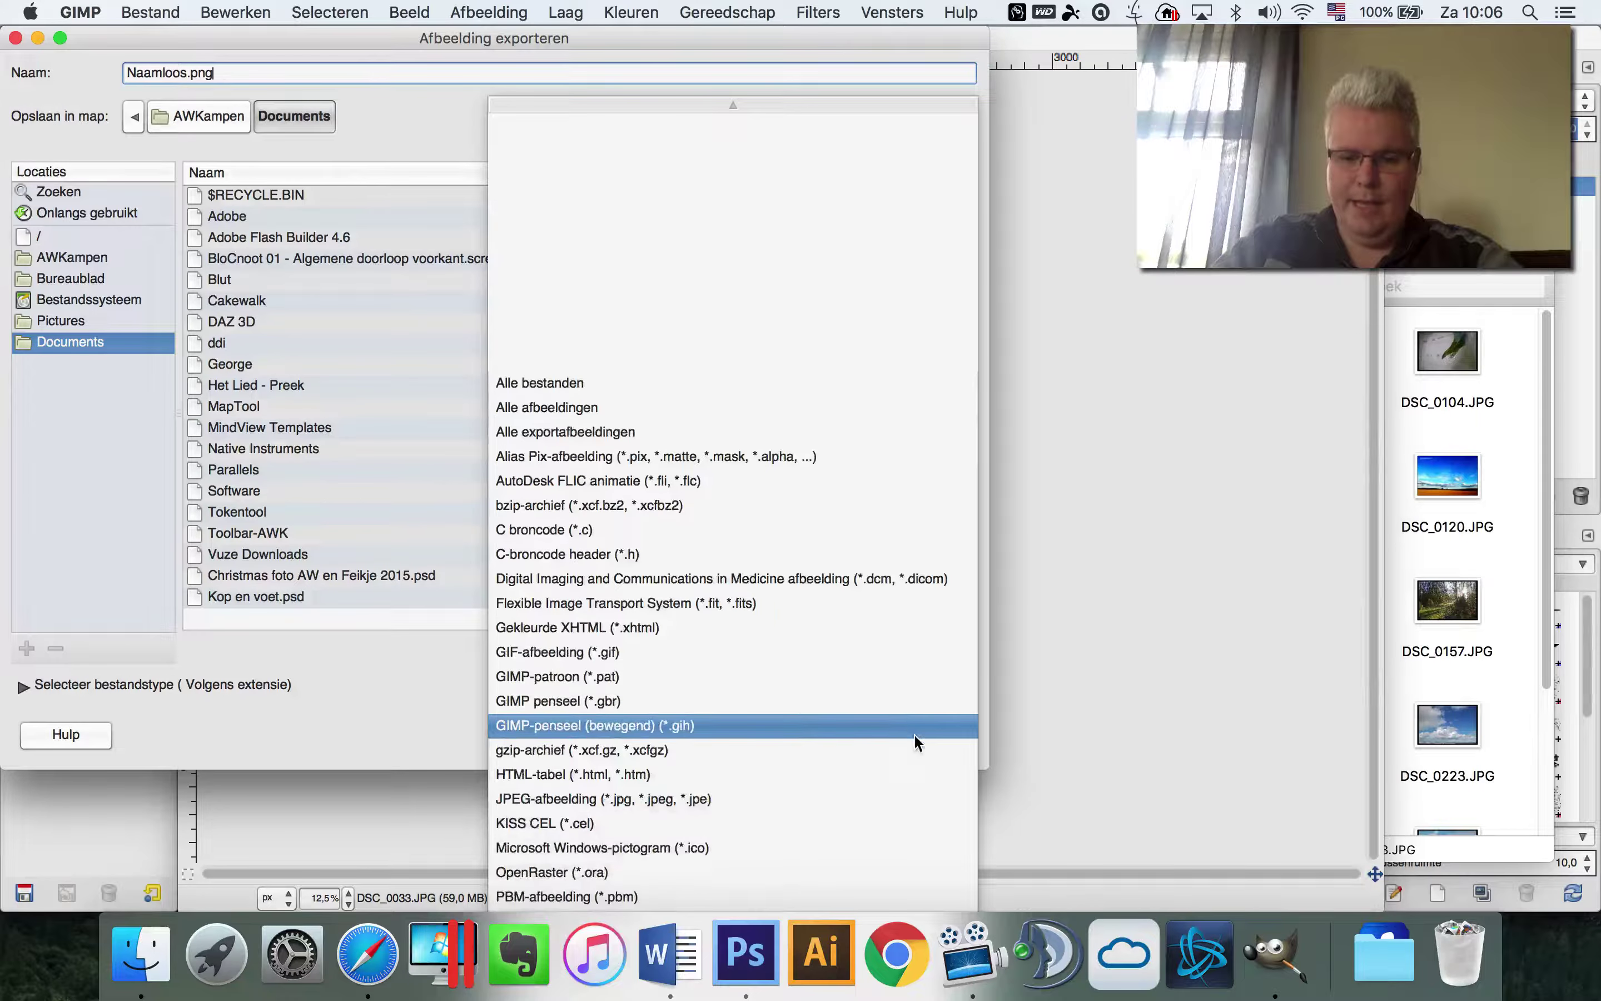
{"action": "left_click", "coordinate": [739, 801]}
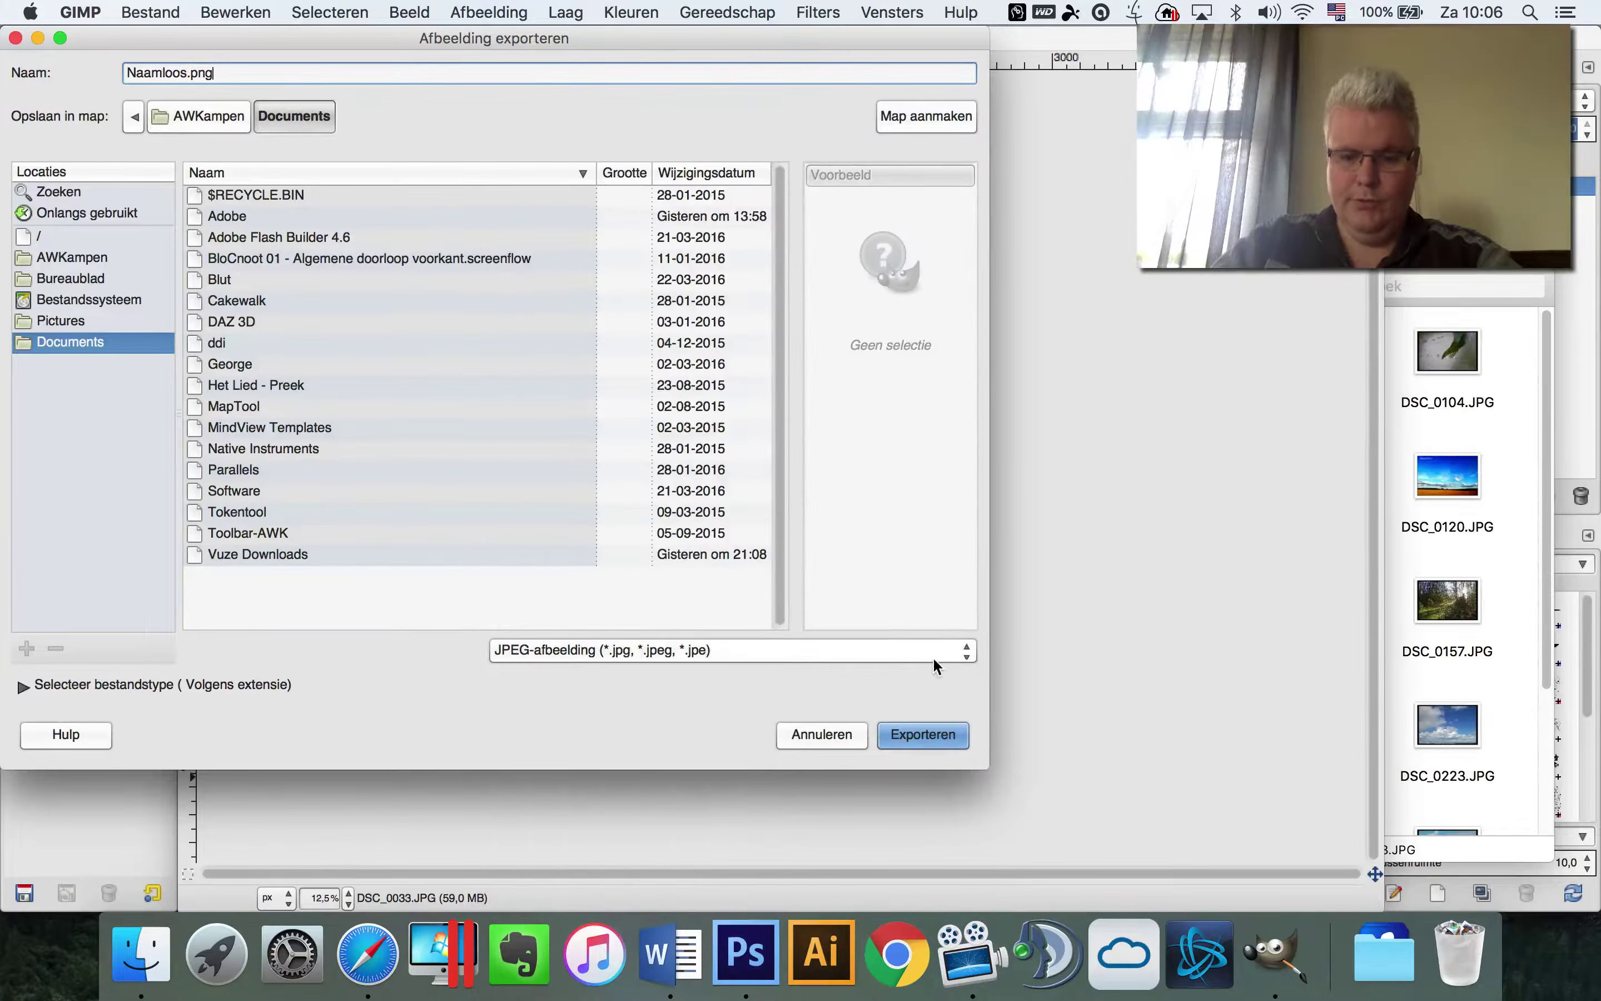
{"action": "left_click", "coordinate": [21, 685]}
{"action": "scroll", "coordinate": [842, 592], "scroll_direction": "down", "scroll_amount": 2}
{"action": "scroll", "coordinate": [841, 592], "scroll_direction": "down", "scroll_amount": 3}
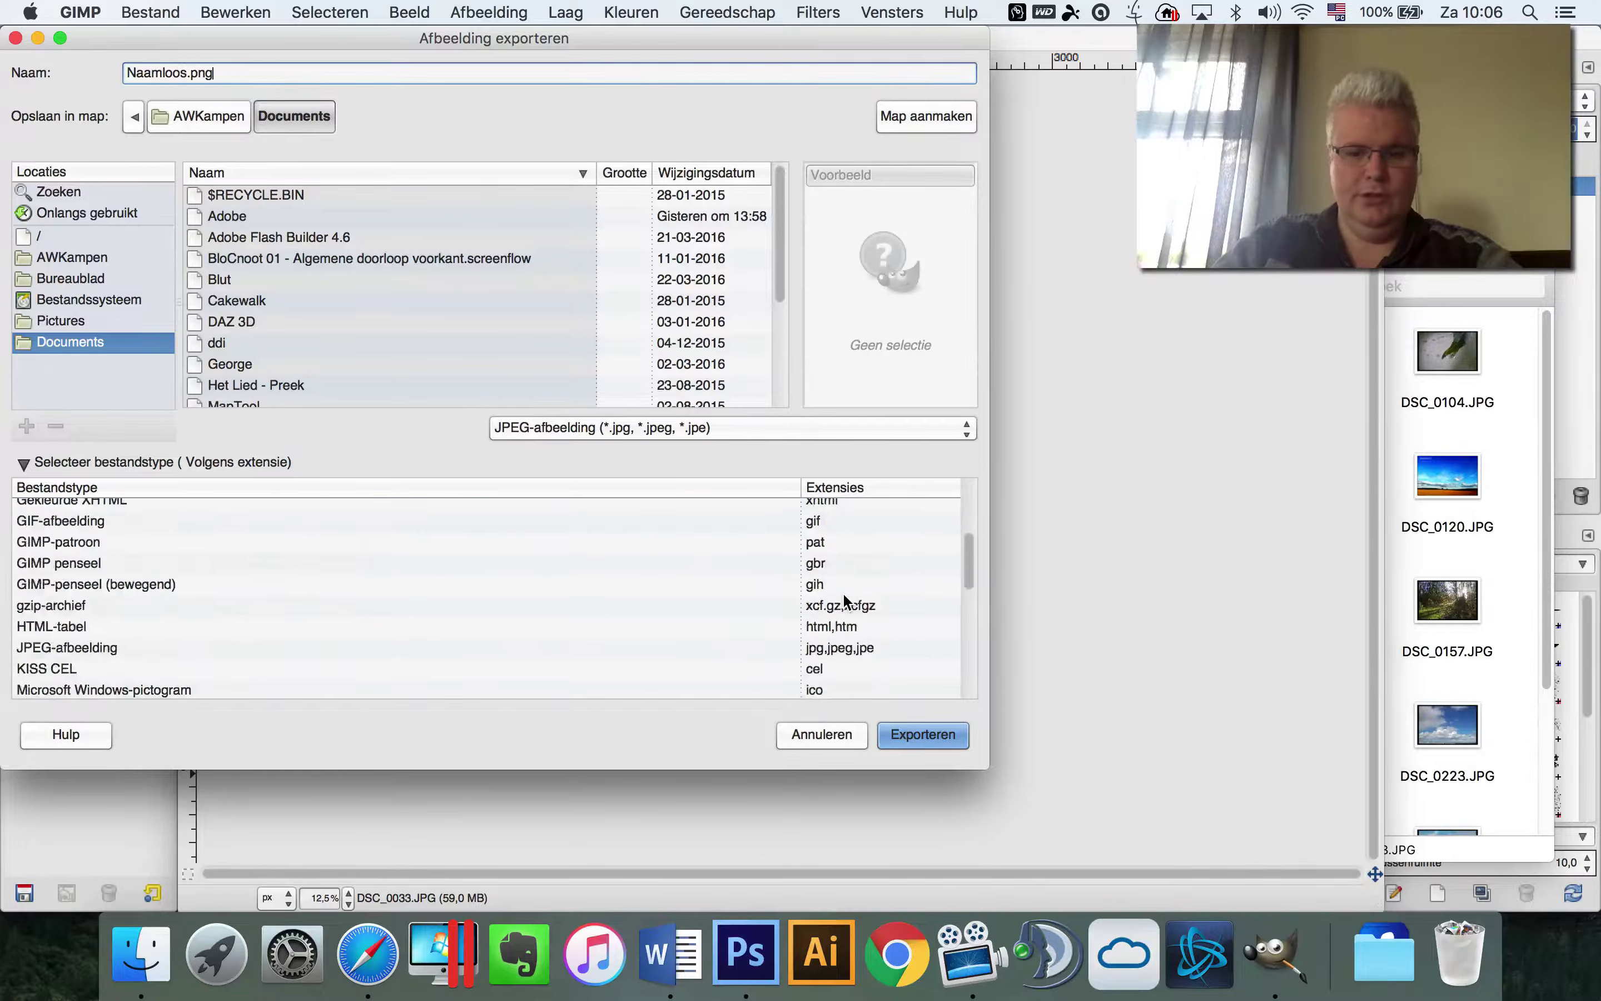
{"action": "scroll", "coordinate": [842, 592], "scroll_direction": "down", "scroll_amount": 2}
{"action": "left_click", "coordinate": [835, 613]}
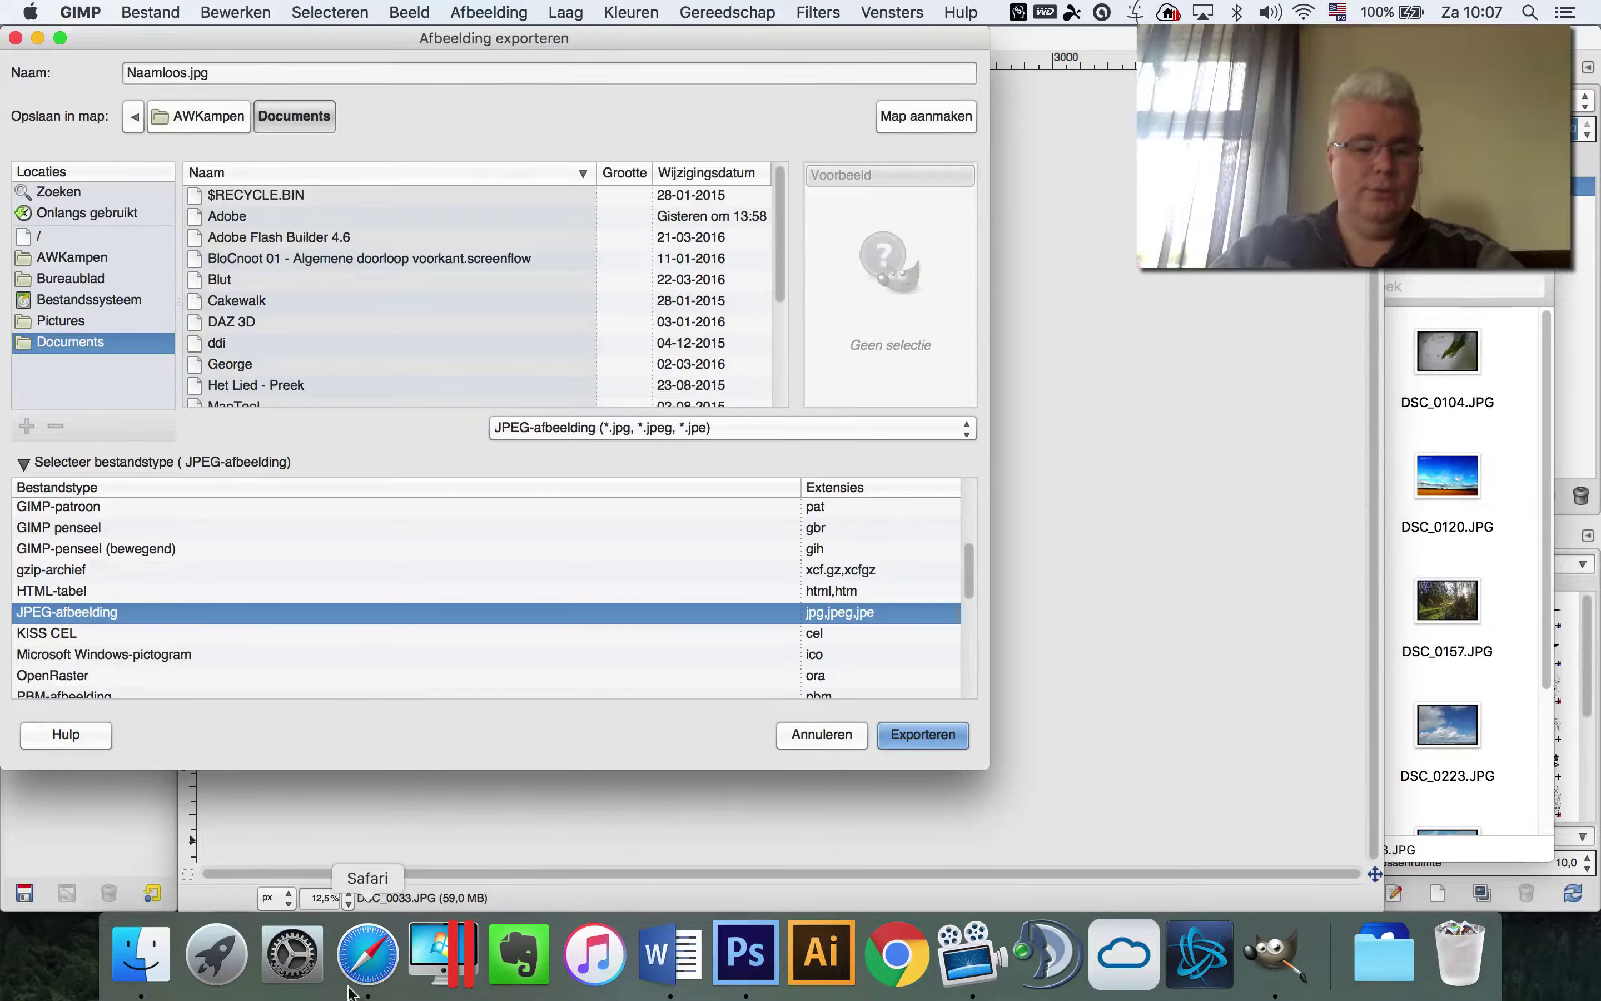
{"action": "left_click", "coordinate": [368, 954]}
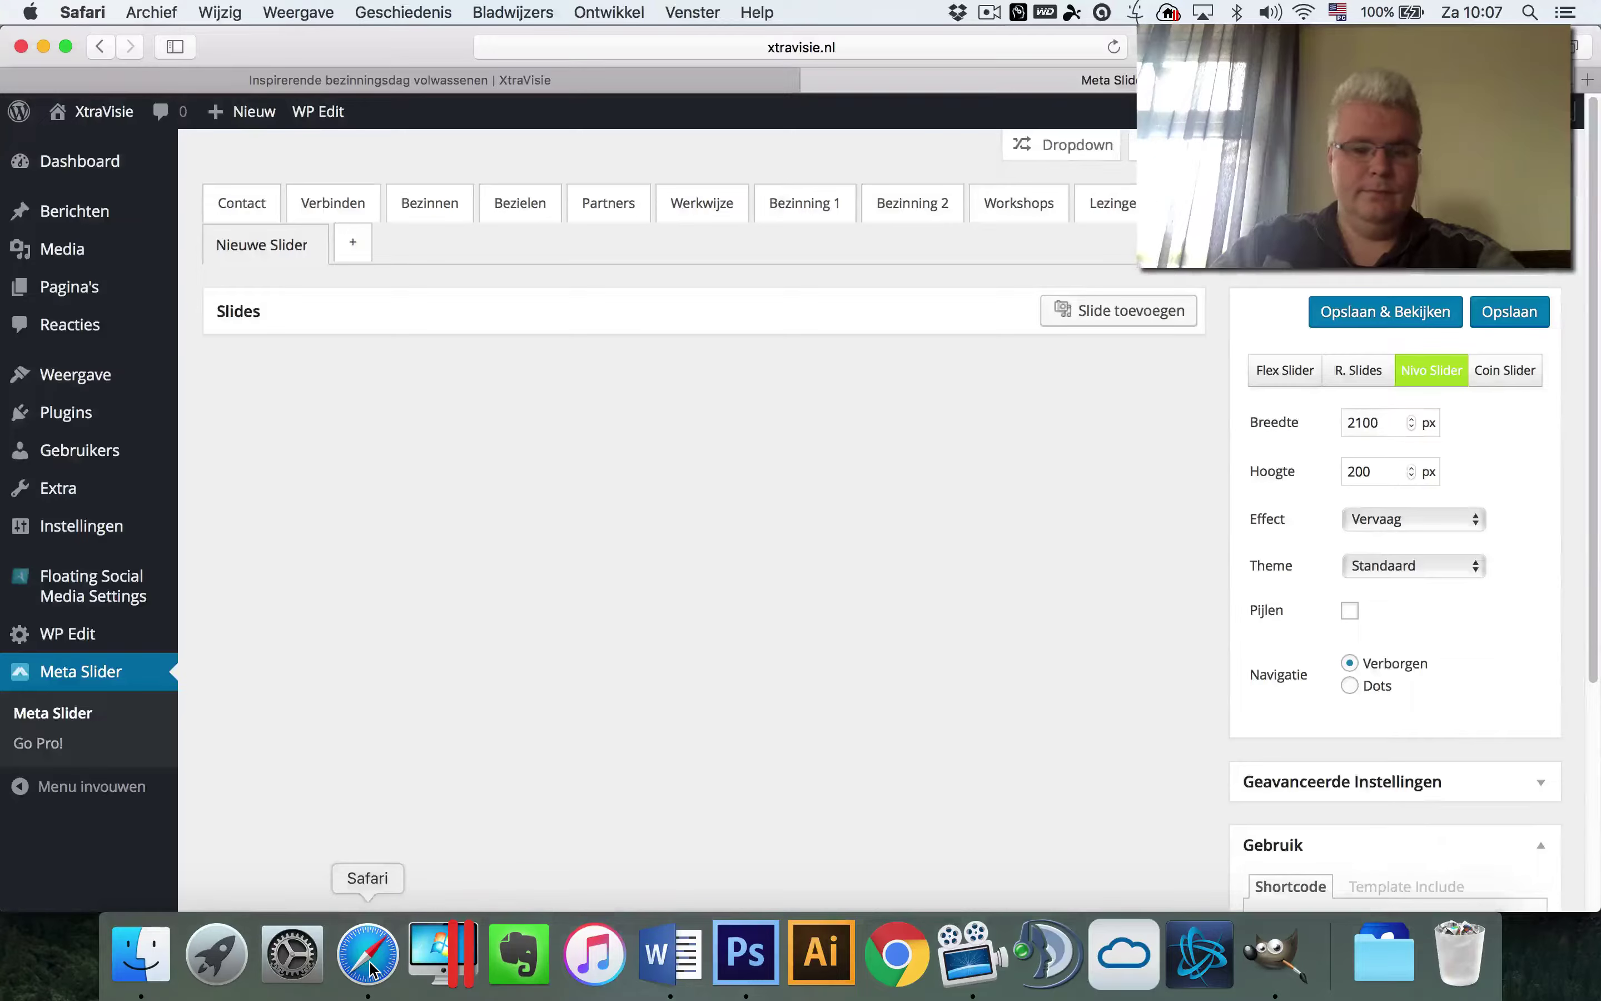
Switch Safari to the 'Inspirerende bezinningsdag volwassenen' page showing its duck-pond banner
{"action": "left_click", "coordinate": [562, 92]}
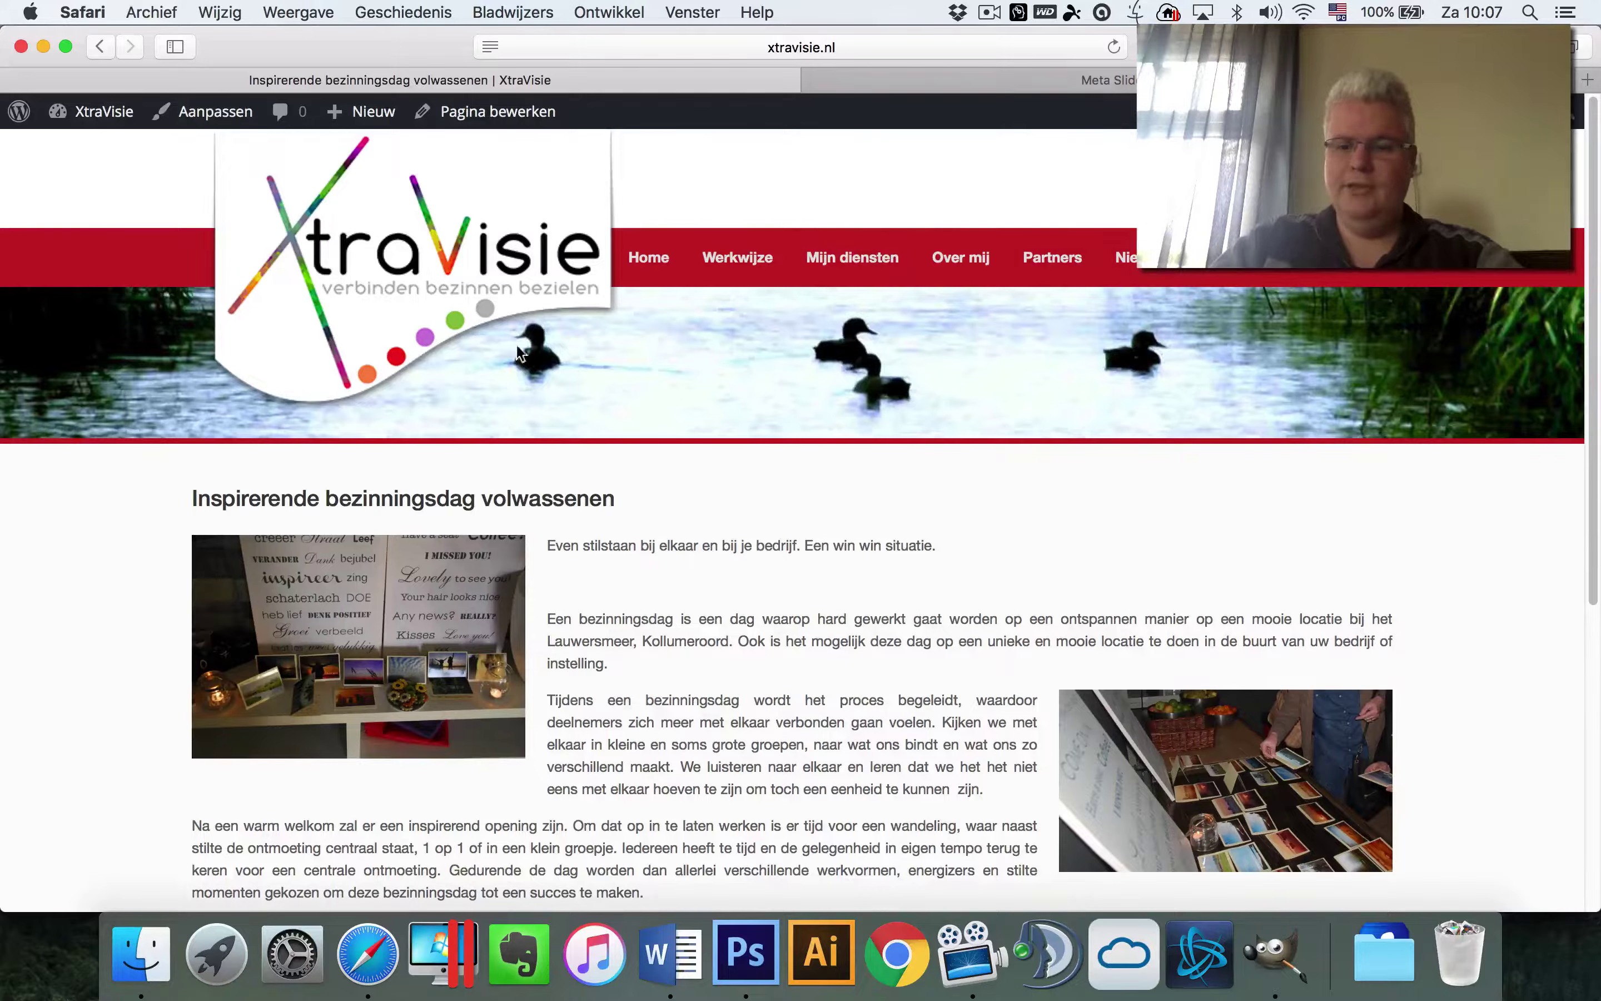